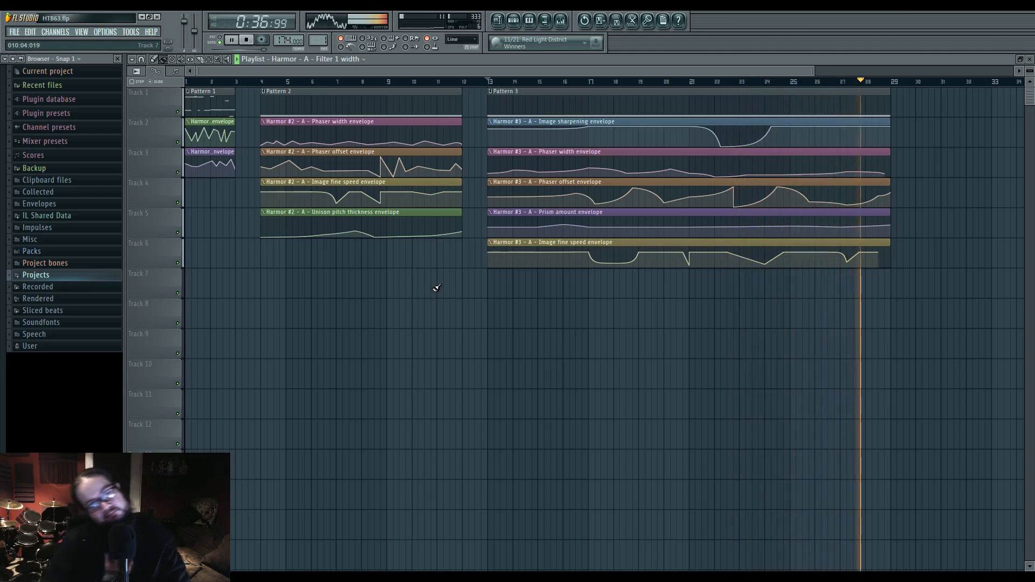
- Stop playback and open the first Harmor instrument's window from the step sequencer
{"action": "key", "text": "space"}
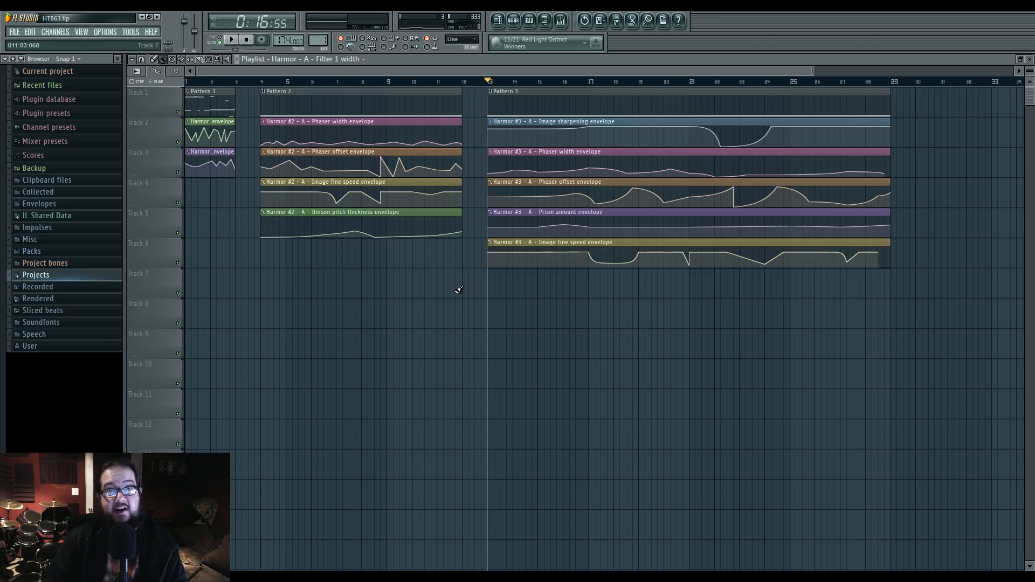
{"action": "left_click", "coordinate": [513, 20]}
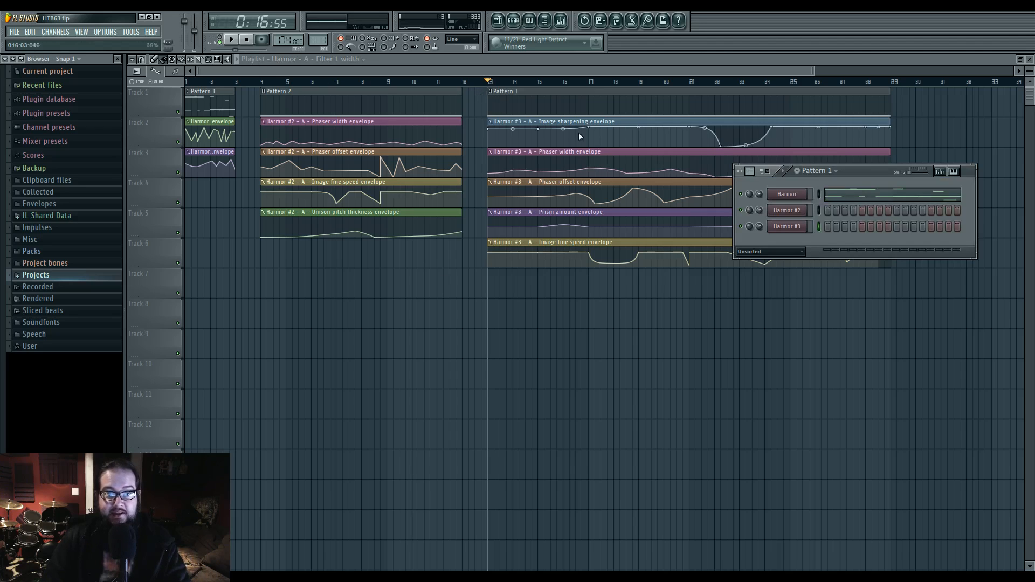
{"action": "key", "text": "F6"}
{"action": "left_click", "coordinate": [514, 21]}
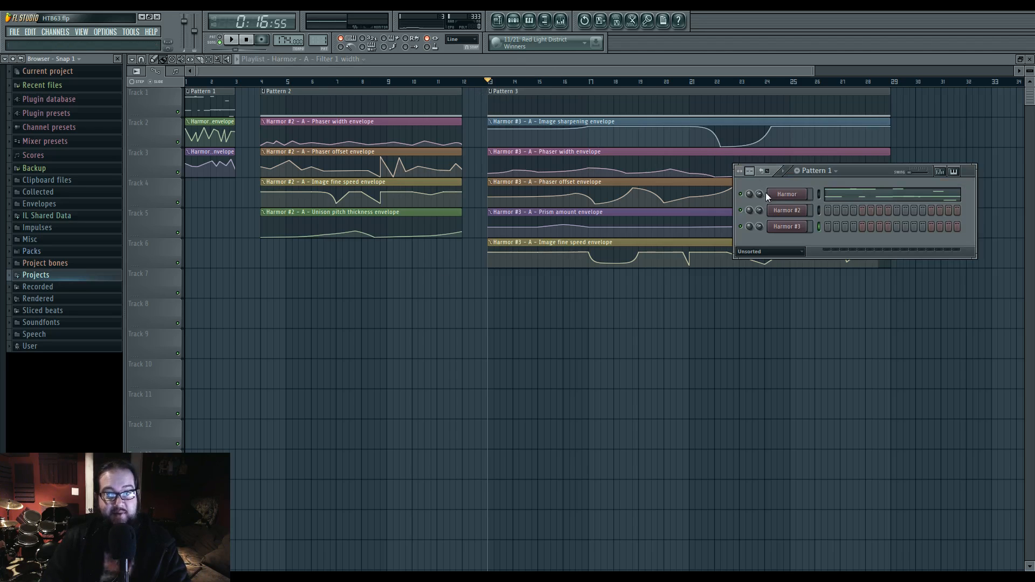
{"action": "left_click", "coordinate": [782, 200]}
{"action": "left_click_drag", "start_coordinate": [755, 135], "coordinate": [759, 187]}
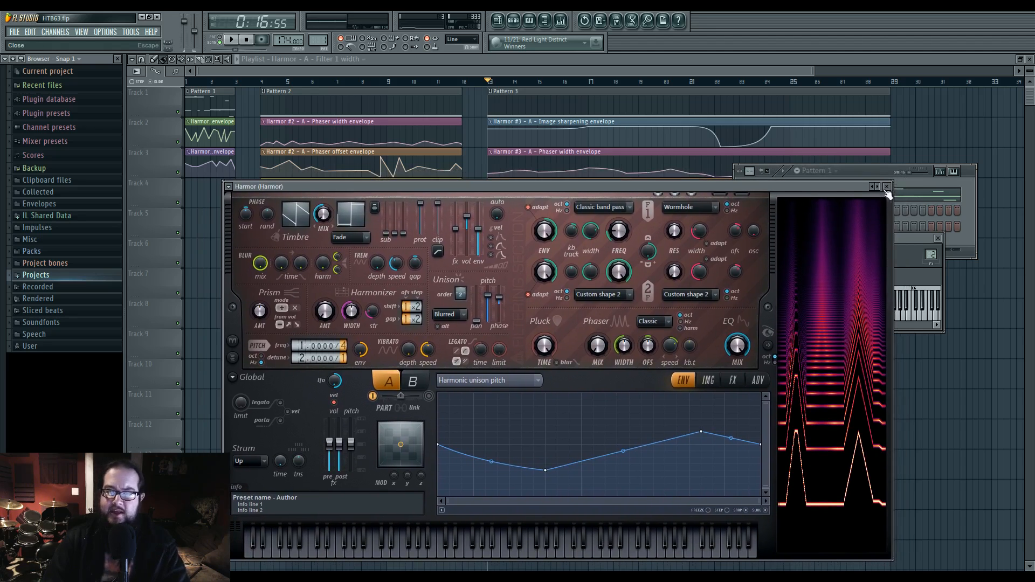
- Open Pattern 1's Harmor notes in the piano roll and play them through with the whole pattern in view
{"action": "left_click", "coordinate": [874, 171]}
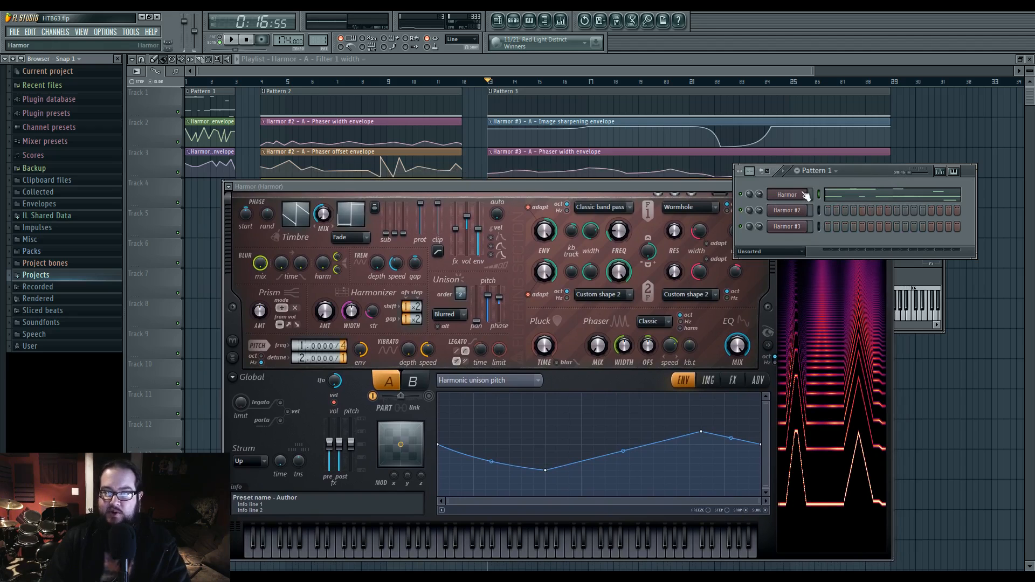
{"action": "double_click", "coordinate": [203, 89]}
{"action": "left_click", "coordinate": [515, 21]}
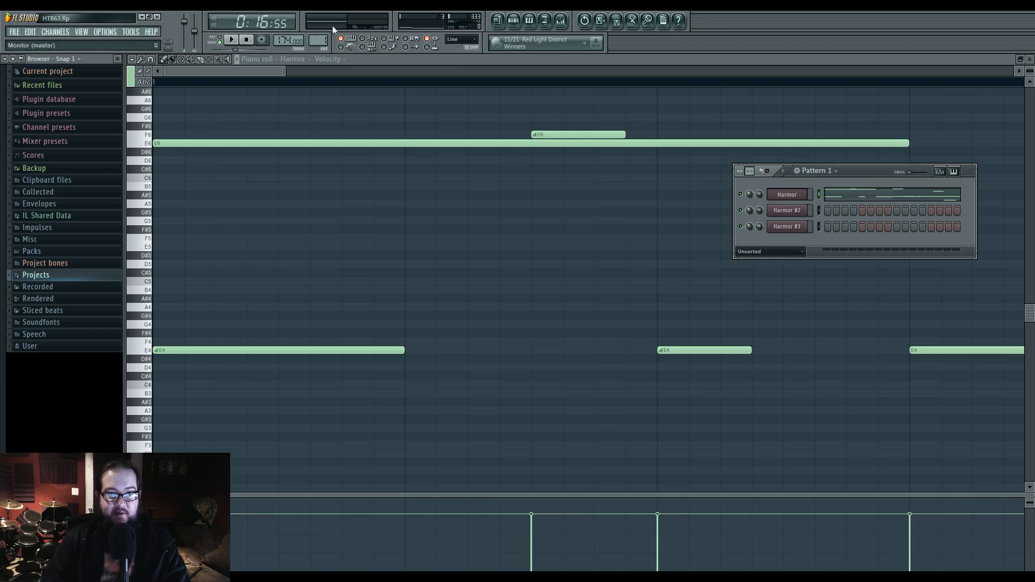
{"action": "left_click", "coordinate": [231, 39]}
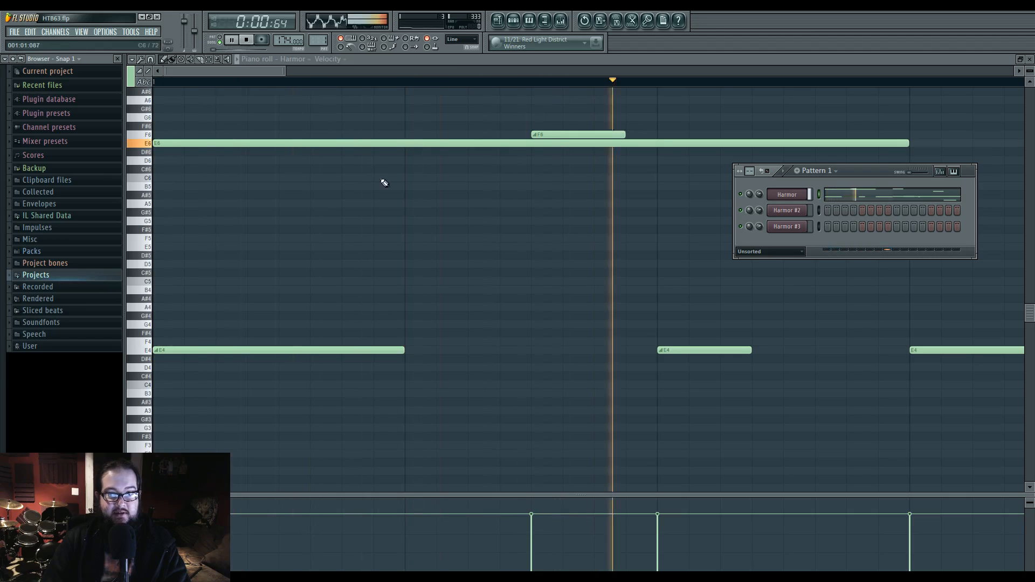
{"action": "scroll", "coordinate": [424, 215], "scroll_direction": "down", "scroll_amount": 5}
{"action": "left_click", "coordinate": [514, 23]}
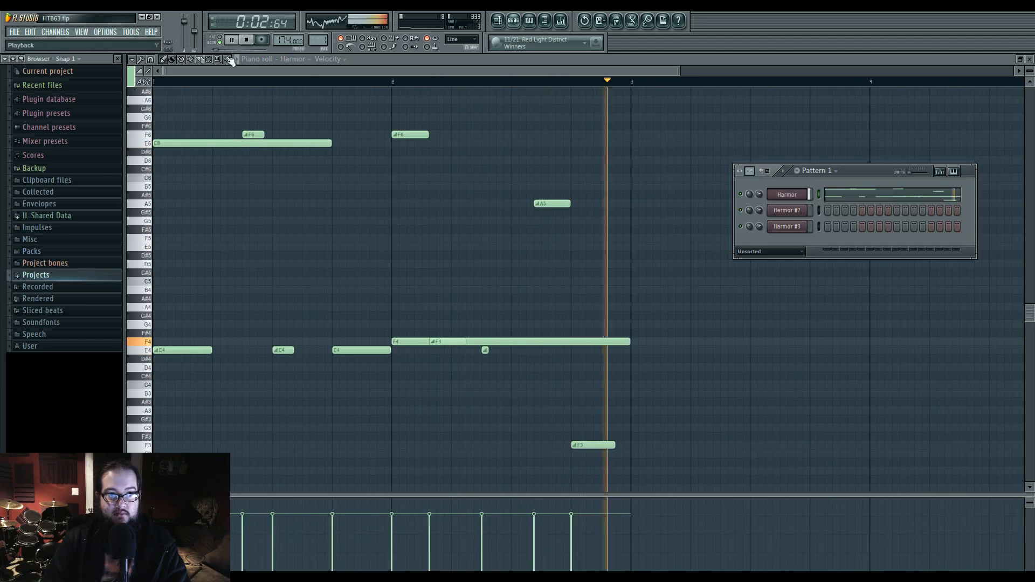
{"action": "key", "text": "space"}
- Open the first Harmor instrument over the piano roll and play the pattern to watch its spectrum
{"action": "left_click", "coordinate": [787, 195]}
{"action": "left_click_drag", "start_coordinate": [772, 189], "coordinate": [749, 105]}
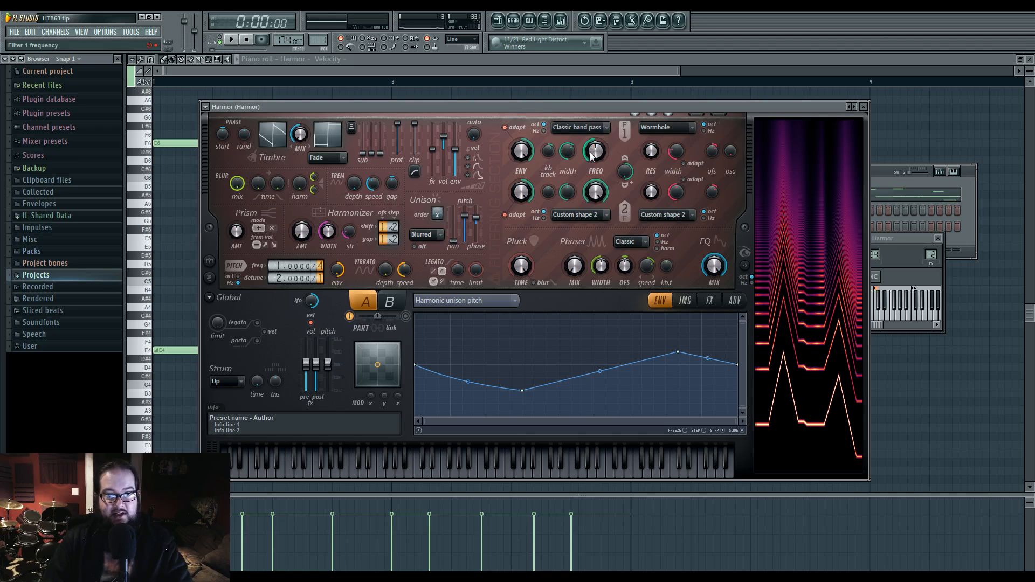
{"action": "key", "text": "space"}
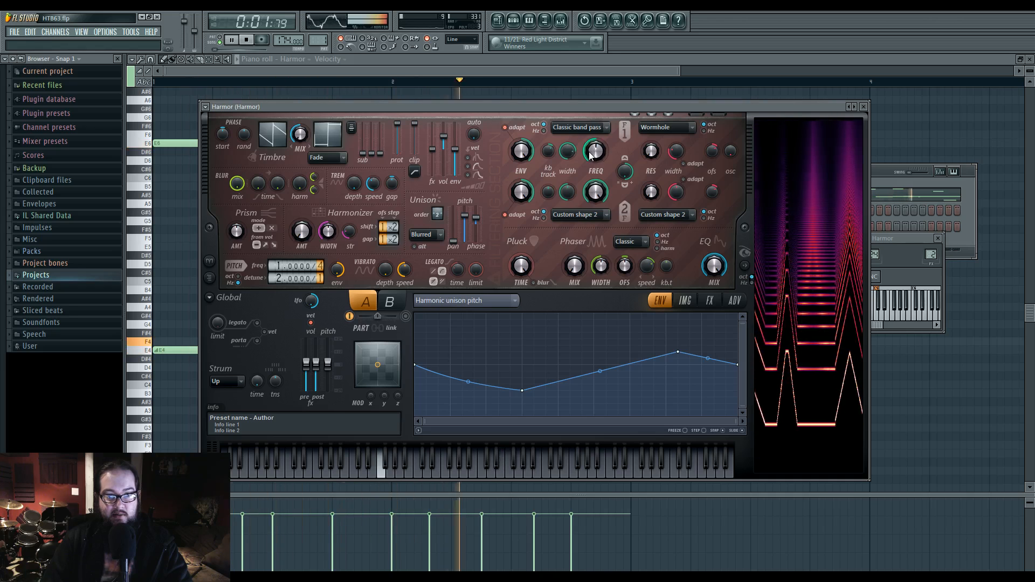
{"action": "key", "text": "space"}
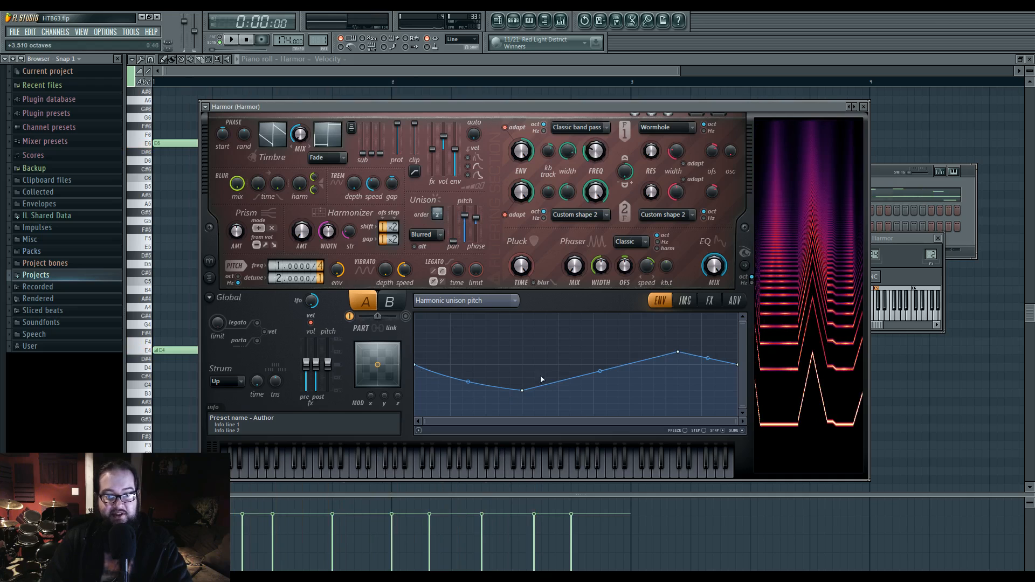
- Display Harmor's Filter 1 mask envelope in place of the harmonic unison pitch and play the pattern
{"action": "left_click", "coordinate": [499, 301]}
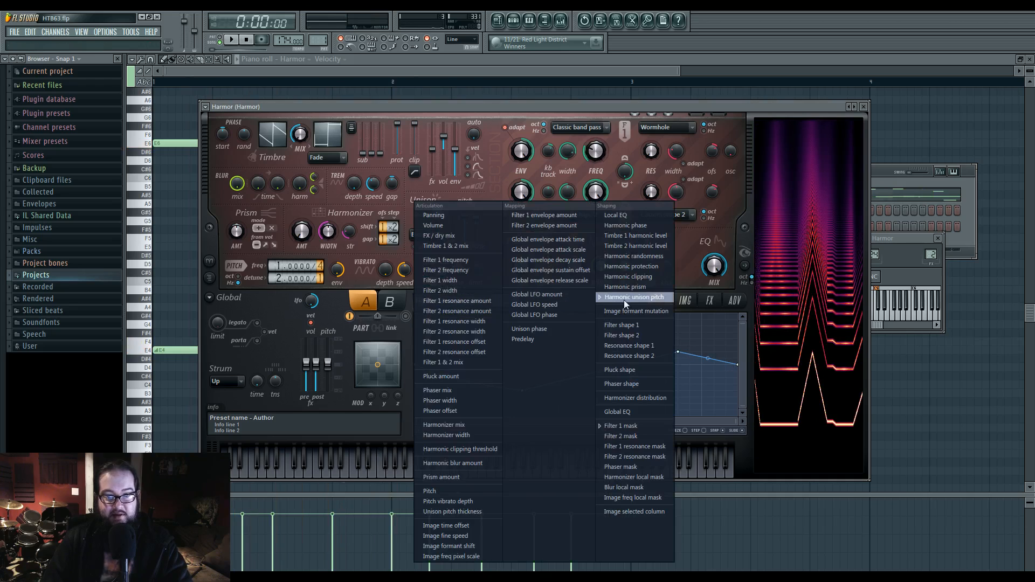
{"action": "left_click", "coordinate": [645, 426]}
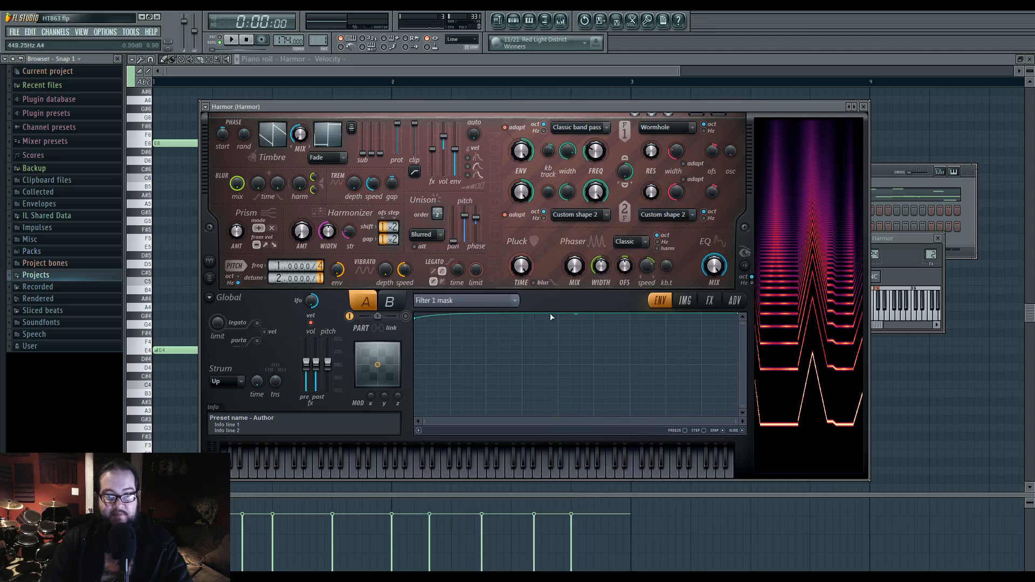
{"action": "key", "text": "space"}
{"action": "key", "text": "space"}
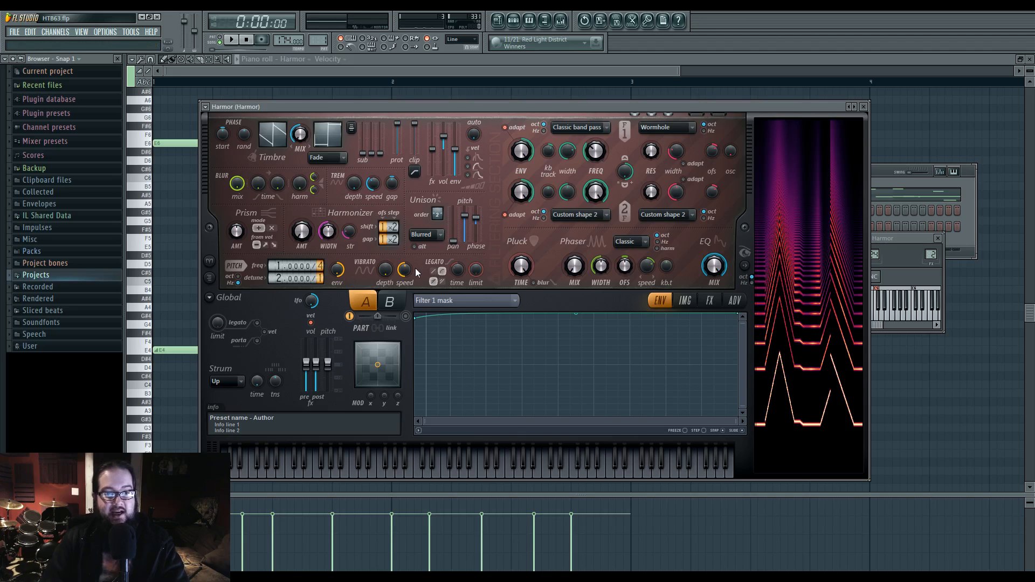
- Review Harmor's image and effects pages, ending on the envelope page
{"action": "left_click", "coordinate": [685, 301]}
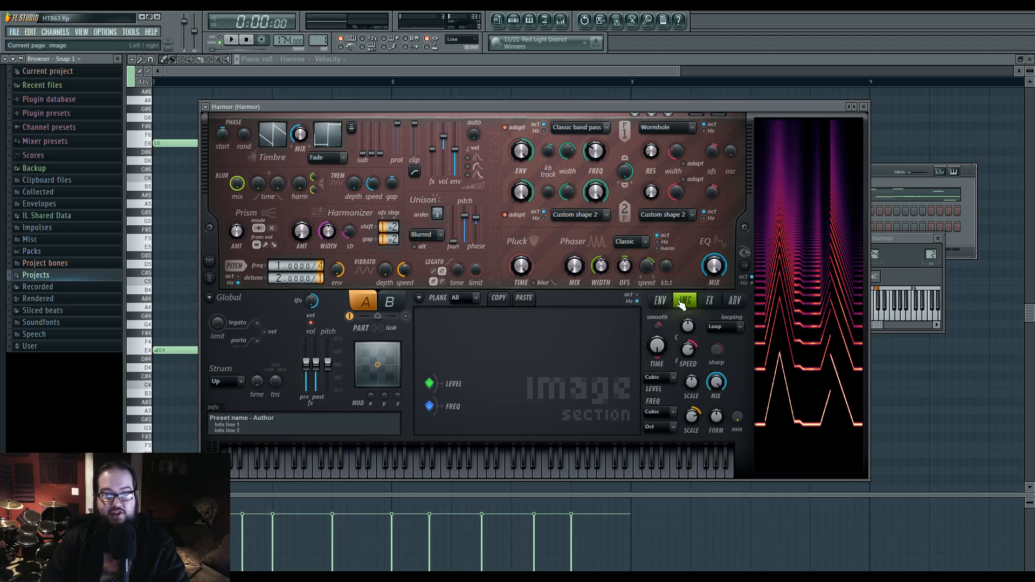
{"action": "left_click", "coordinate": [708, 301]}
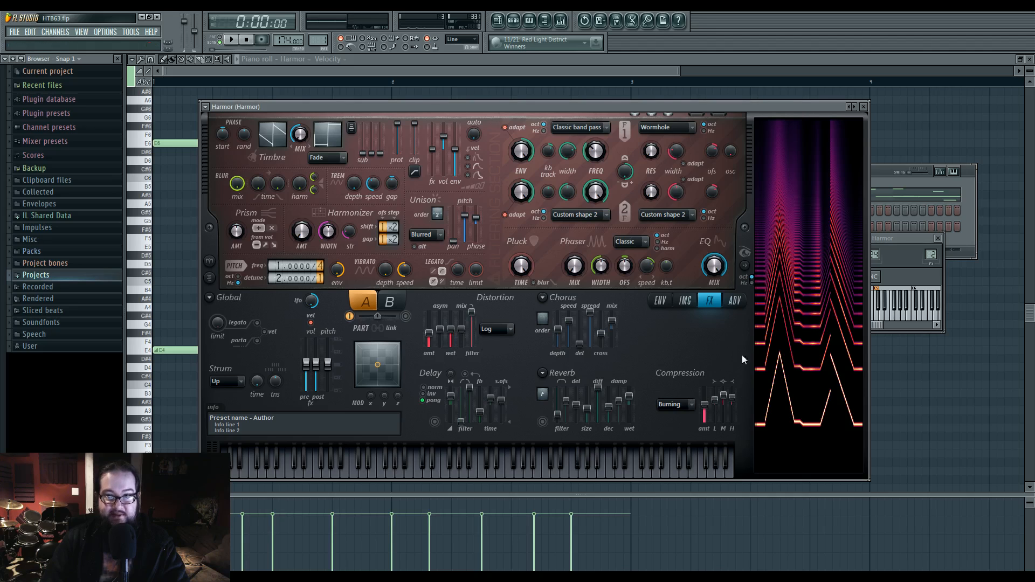
{"action": "left_click", "coordinate": [684, 300]}
{"action": "left_click", "coordinate": [663, 301]}
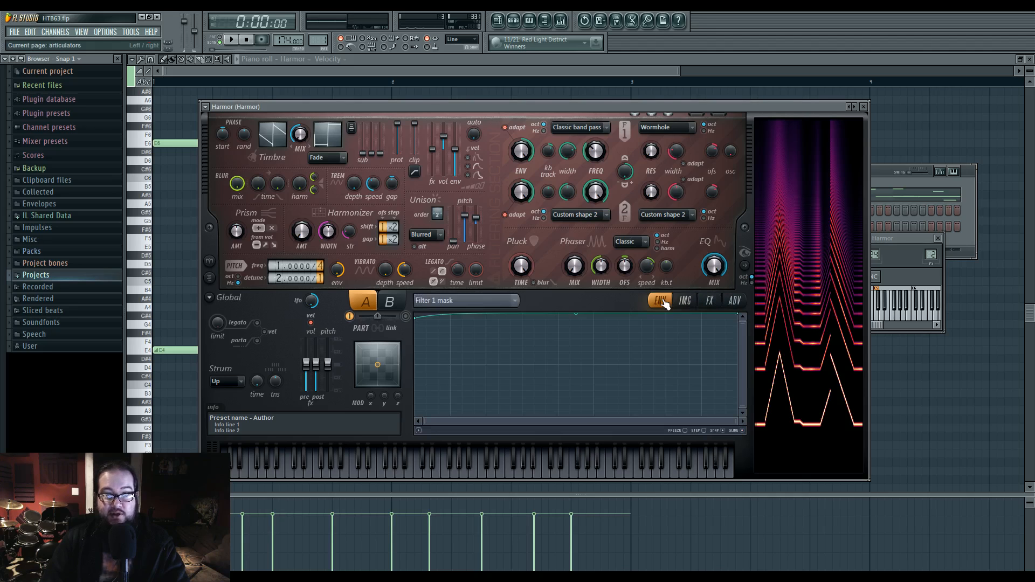
{"action": "left_click", "coordinate": [684, 300]}
{"action": "left_click", "coordinate": [663, 301]}
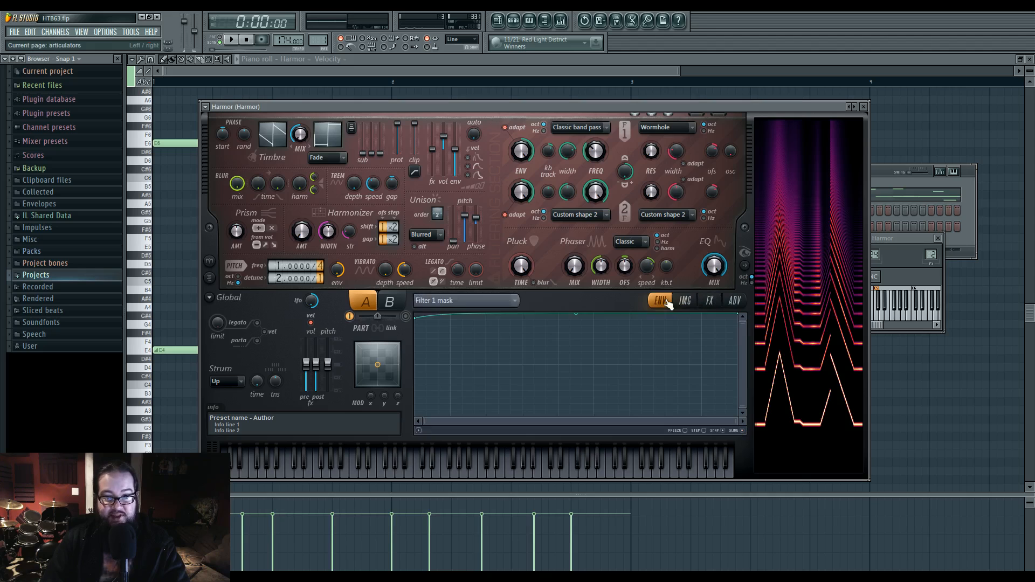
- Return to the playlist, zoom in on Pattern 1, and inspect the Harmor Filter 1 frequency and Filter 1 width automation clips
{"action": "left_click", "coordinate": [497, 21]}
{"action": "scroll", "coordinate": [662, 294], "scroll_direction": "up", "scroll_amount": 4}
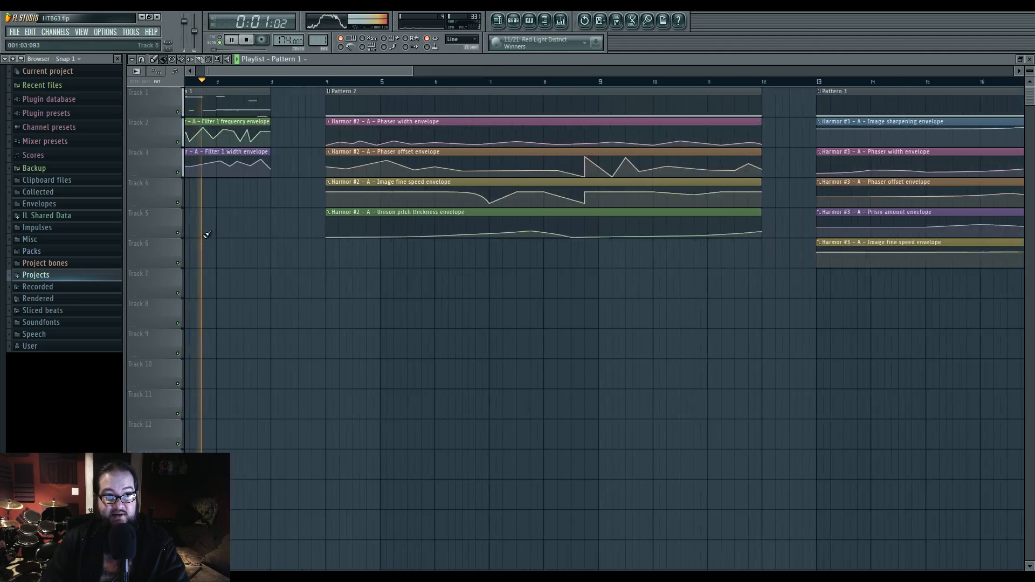
{"action": "left_click", "coordinate": [517, 21]}
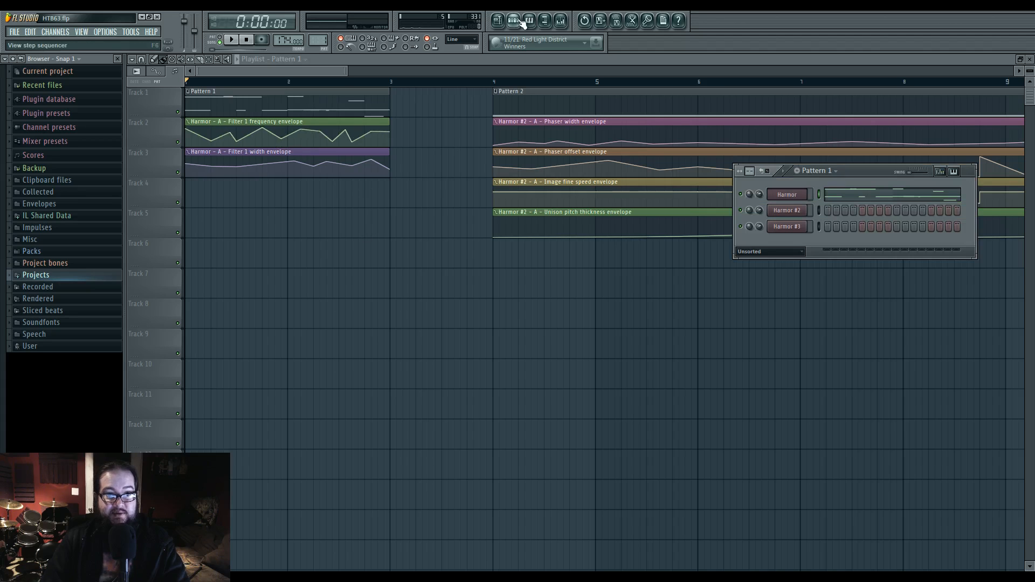
{"action": "double_click", "coordinate": [322, 122]}
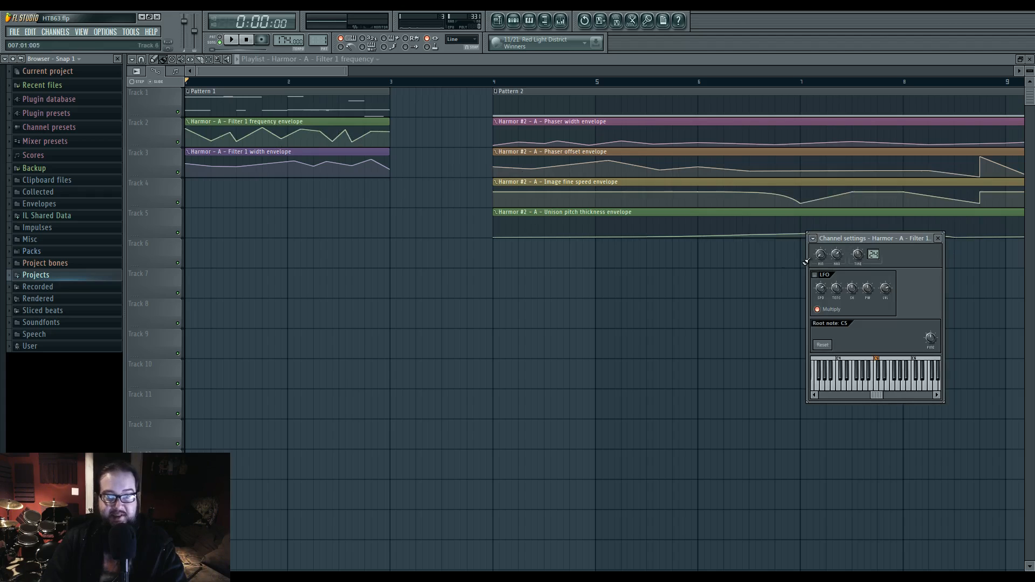
{"action": "double_click", "coordinate": [381, 151]}
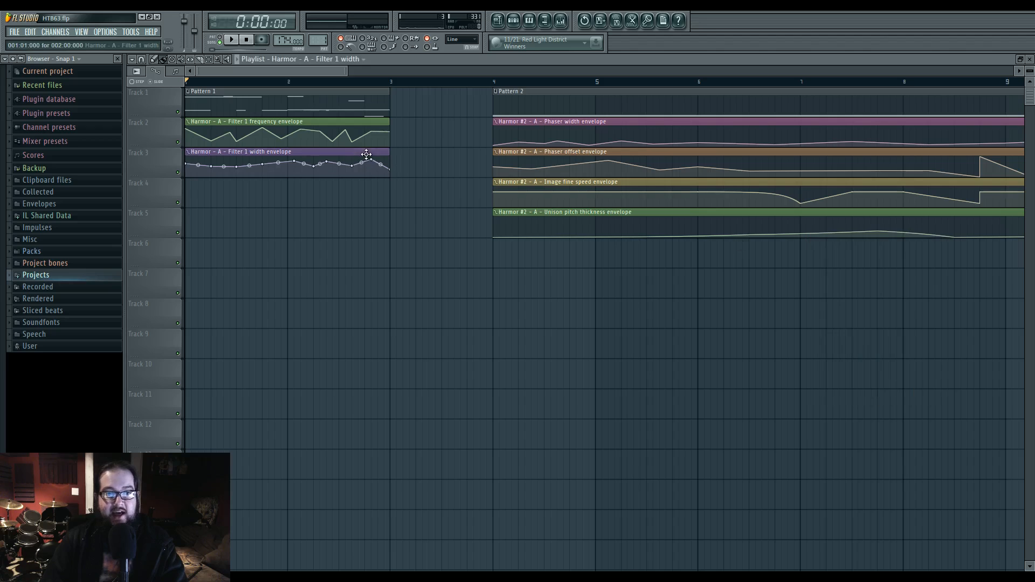
- Reopen the first Harmor instrument above the playlist and play Pattern 1 with its filter automation
{"action": "left_click", "coordinate": [514, 21]}
{"action": "left_click", "coordinate": [768, 381]}
{"action": "left_click", "coordinate": [771, 416]}
{"action": "left_click", "coordinate": [781, 196]}
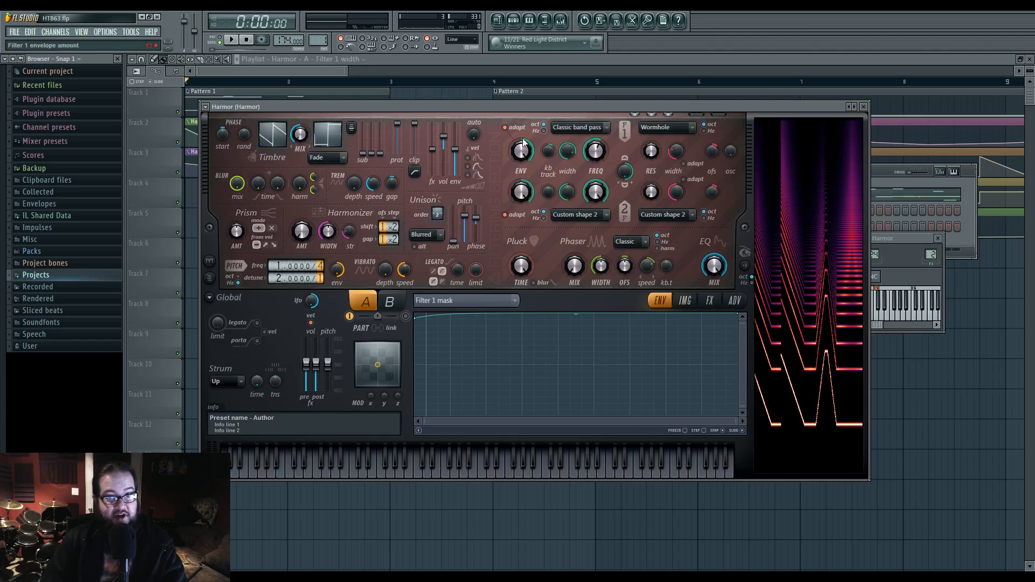
{"action": "left_click_drag", "start_coordinate": [573, 108], "coordinate": [587, 131]}
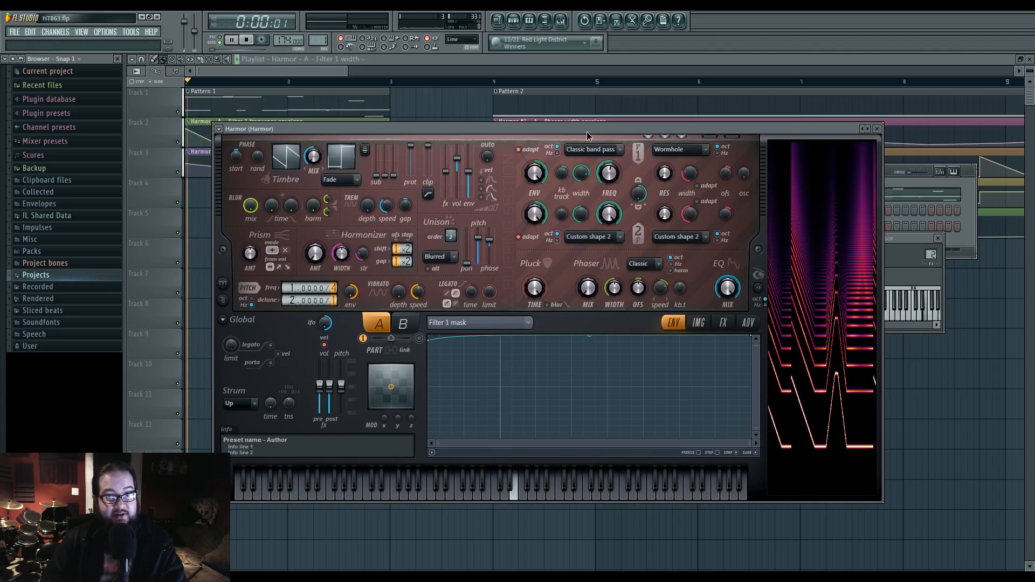
{"action": "key", "text": "space"}
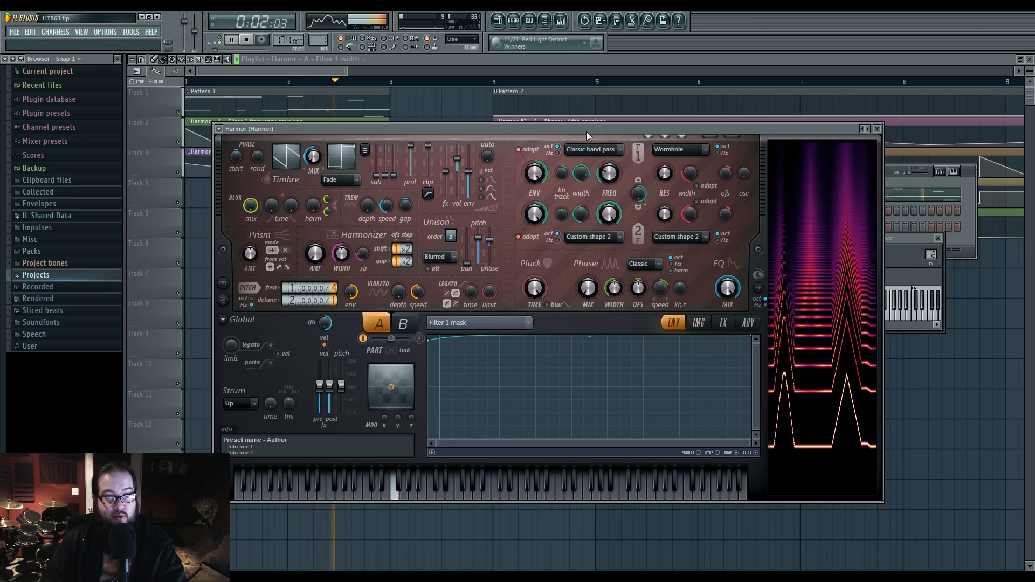
{"action": "key", "text": "space"}
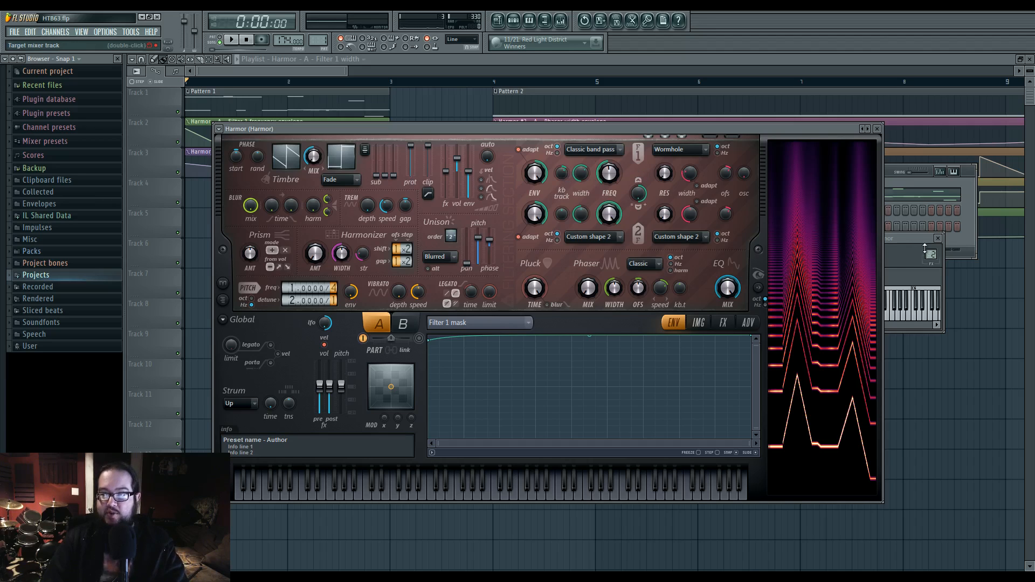
- Inspect the Edison effect on mixer track Insert 2, and close all open windows
{"action": "key", "text": "F9"}
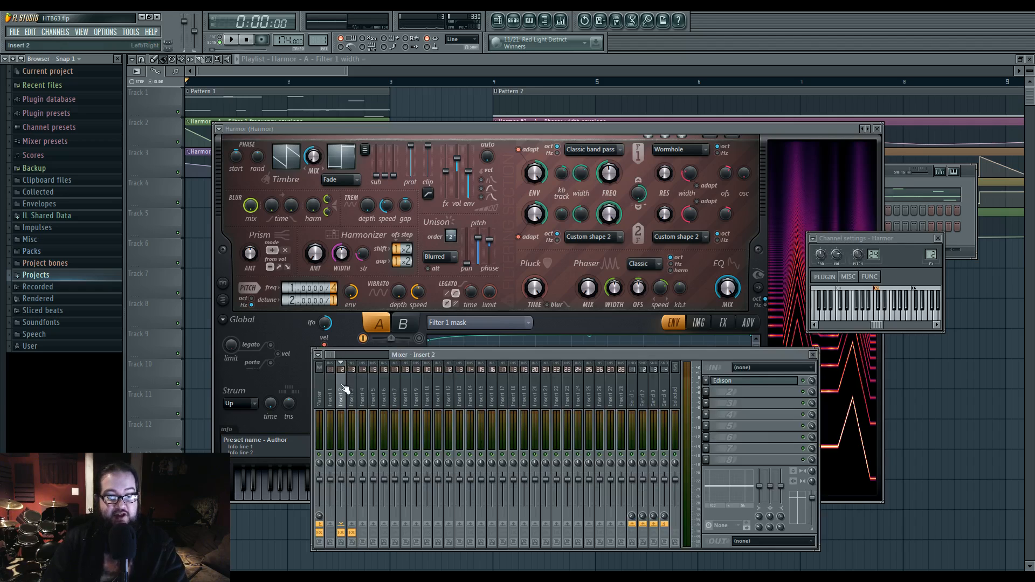
{"action": "left_click", "coordinate": [741, 384]}
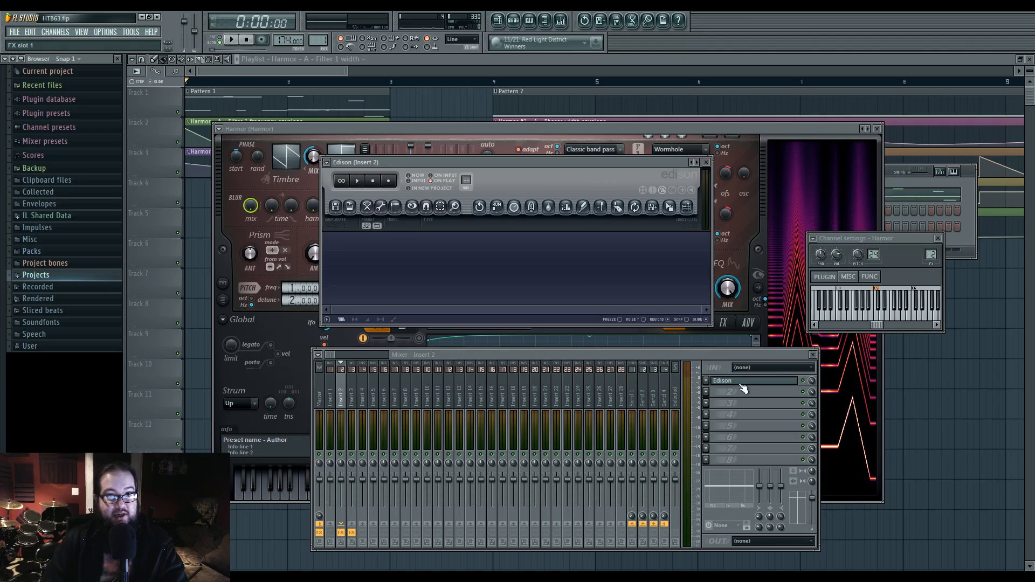
{"action": "key", "text": "F12"}
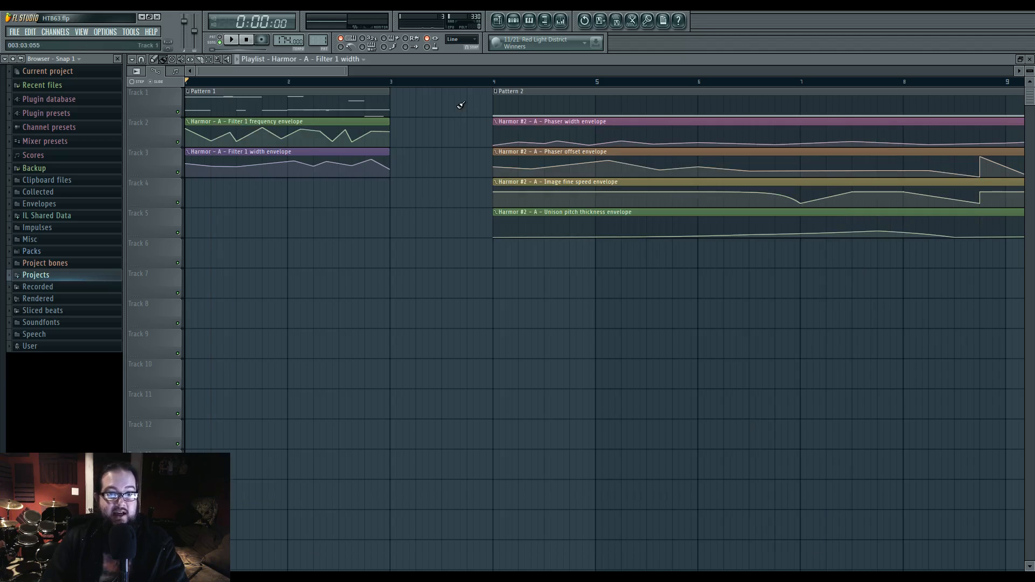
- Bring Pattern 2 into view in the playlist and open the Harmor #2 instrument
{"action": "scroll", "coordinate": [653, 285], "scroll_direction": "right", "scroll_amount": 3}
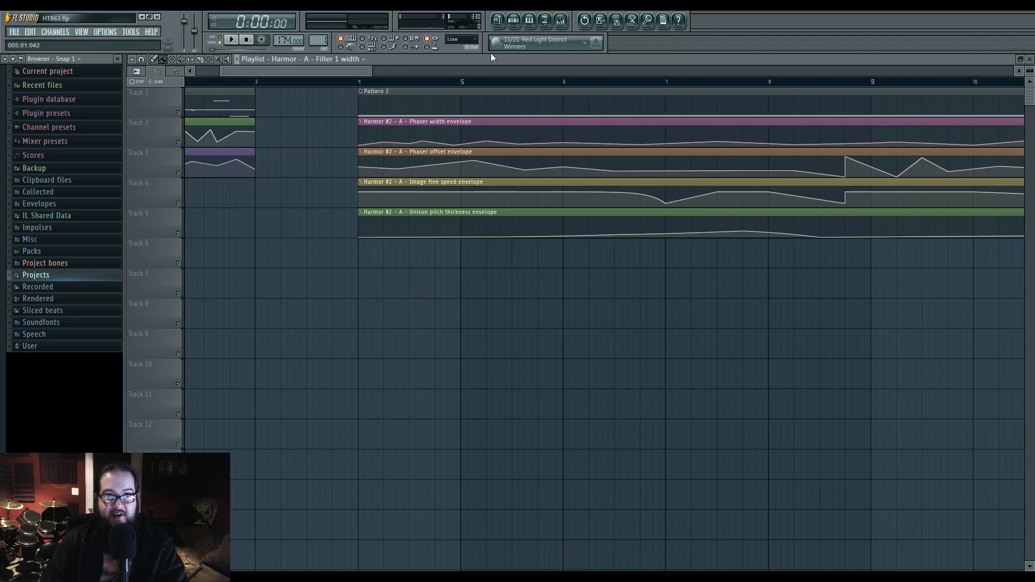
{"action": "left_click", "coordinate": [517, 24]}
{"action": "left_click", "coordinate": [791, 211]}
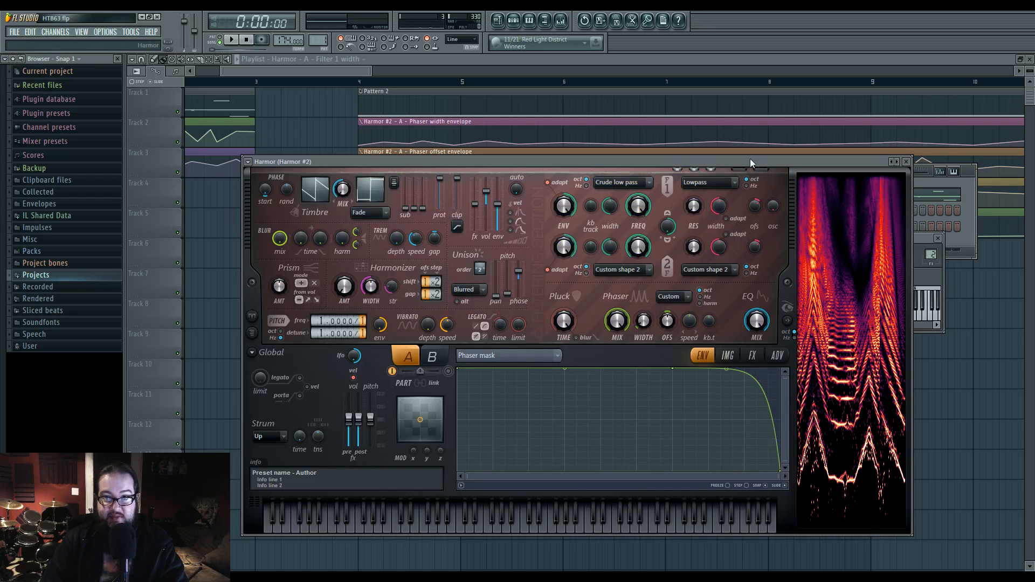
{"action": "left_click_drag", "start_coordinate": [751, 163], "coordinate": [723, 156]}
- Play the Pattern 2 section of the playlist from bar 4, and stop playback
{"action": "left_click", "coordinate": [359, 83]}
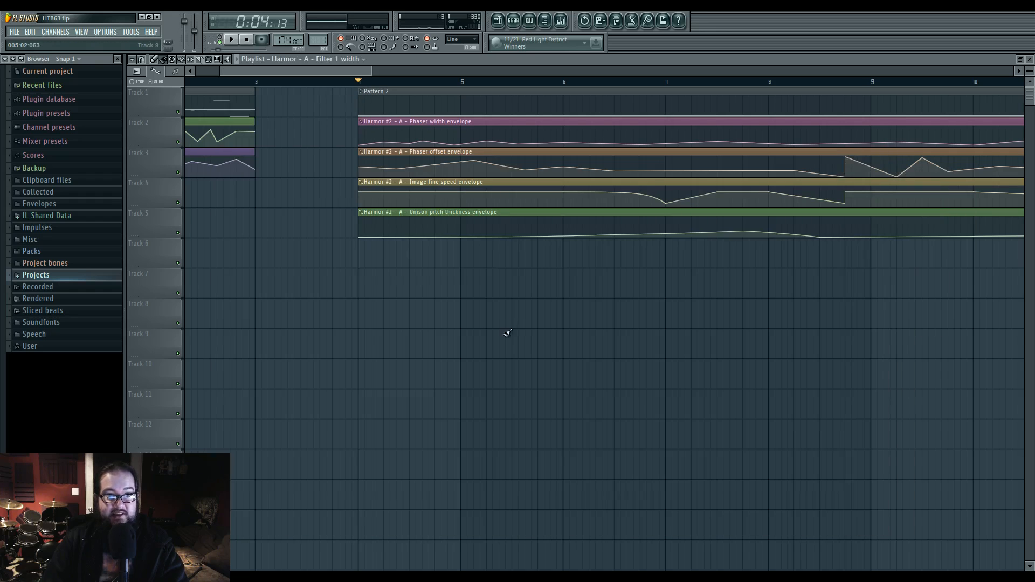
{"action": "scroll", "coordinate": [519, 330], "scroll_direction": "down", "scroll_amount": 3}
{"action": "key", "text": "space"}
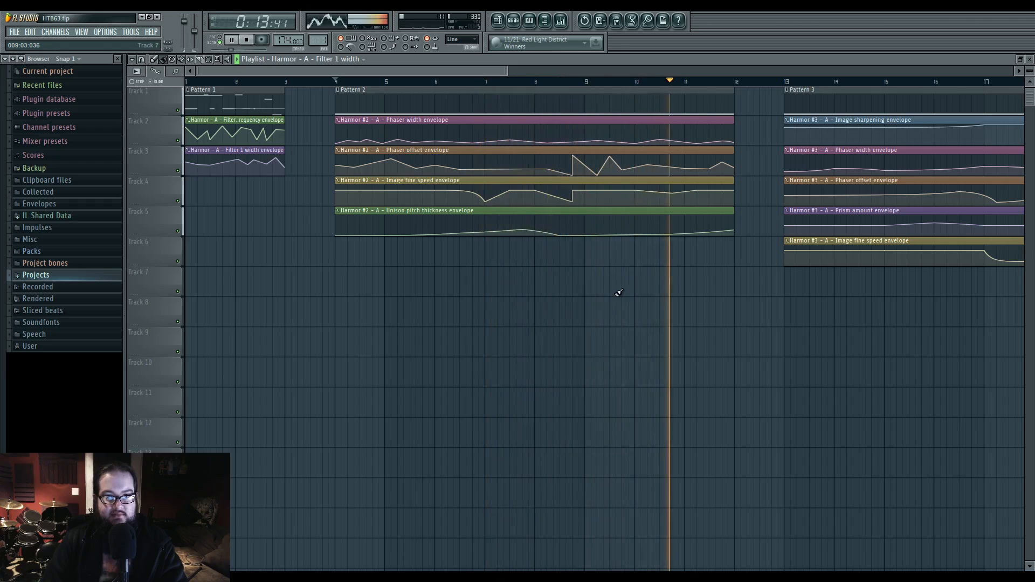
{"action": "key", "text": "space"}
- Reopen the Harmor #2 instrument above the playlist to examine its phaser settings
{"action": "left_click", "coordinate": [513, 20]}
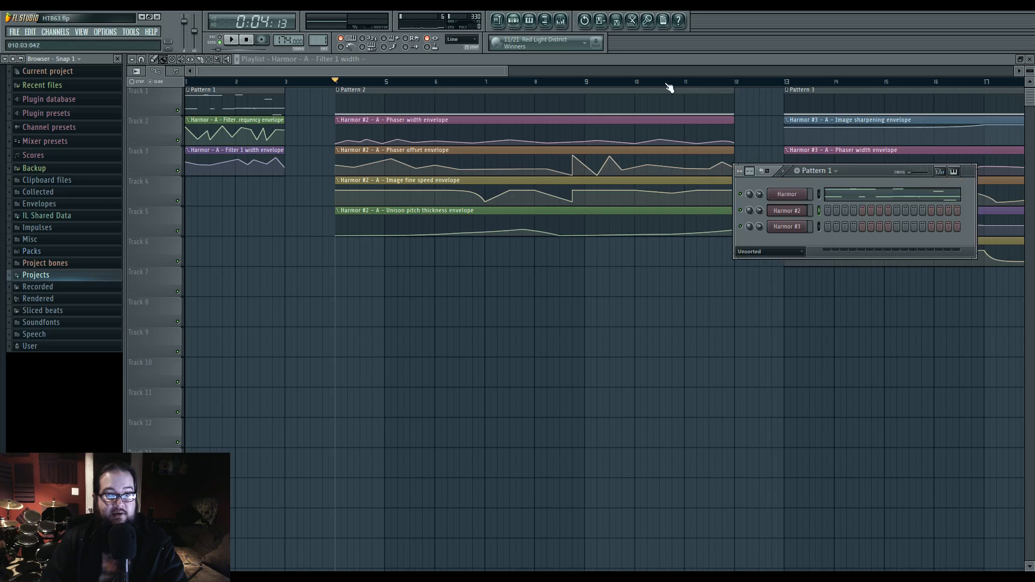
{"action": "left_click", "coordinate": [788, 211]}
{"action": "left_click_drag", "start_coordinate": [636, 156], "coordinate": [650, 152]}
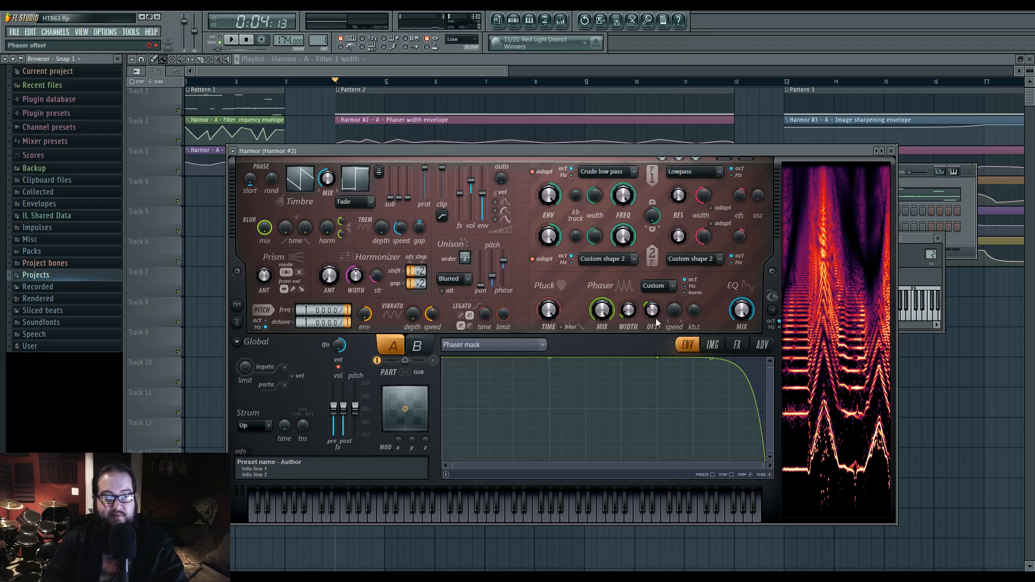
- Play Pattern 2 briefly while watching the Harmor #2 phaser, and display its Phaser shape envelope
{"action": "key", "text": "space"}
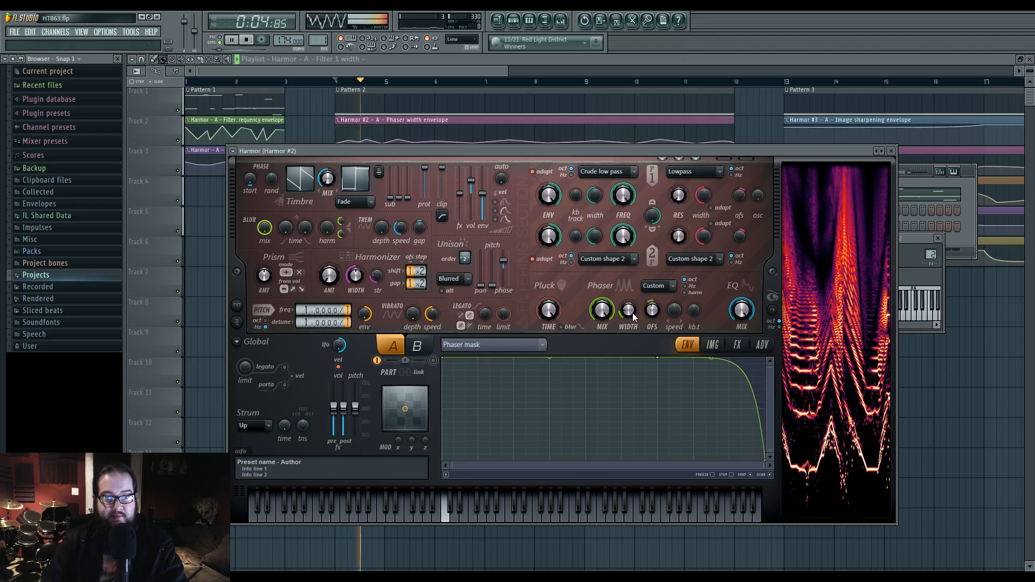
{"action": "key", "text": "space"}
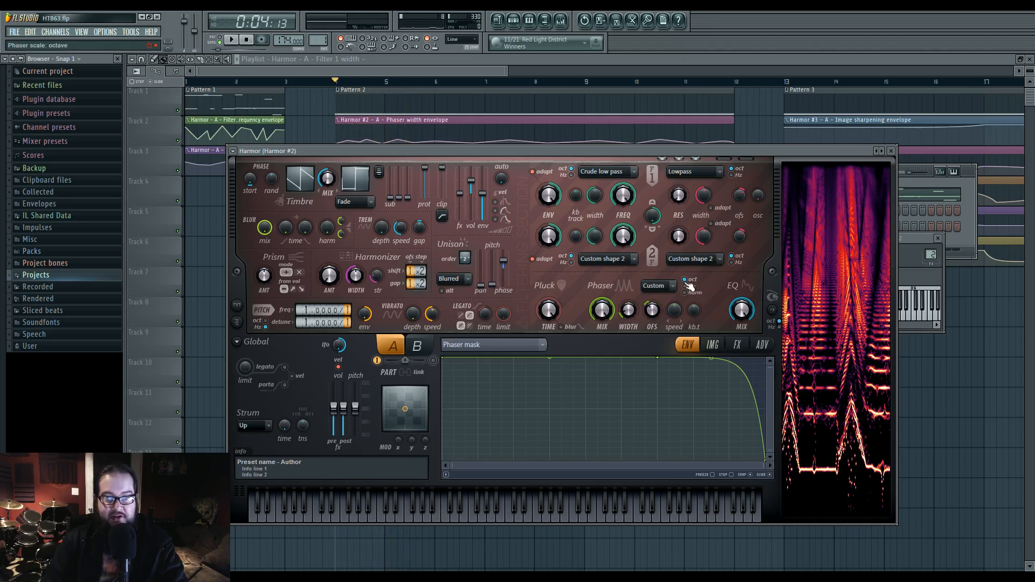
{"action": "left_click", "coordinate": [666, 289]}
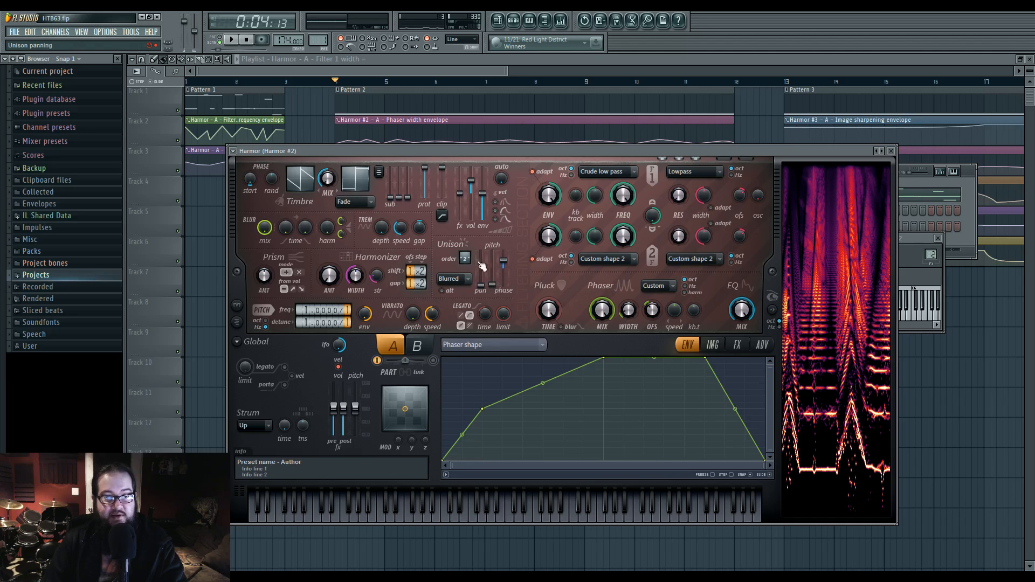
{"action": "left_click_drag", "start_coordinate": [443, 153], "coordinate": [408, 168]}
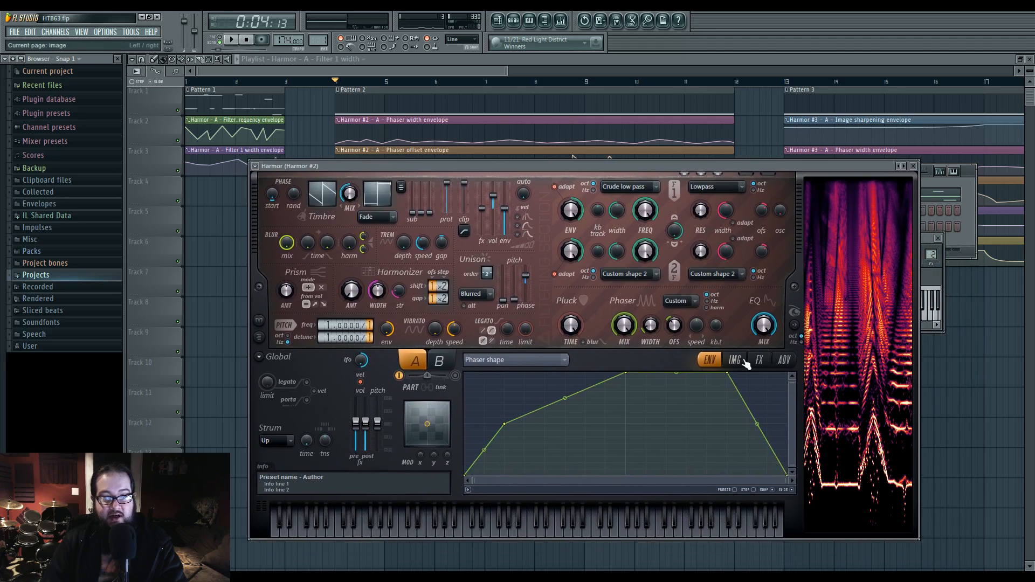
- Examine Harmor #2's image page while playing Pattern 2, and check its effects page after stopping playback
{"action": "left_click", "coordinate": [734, 360]}
{"action": "key", "text": "space"}
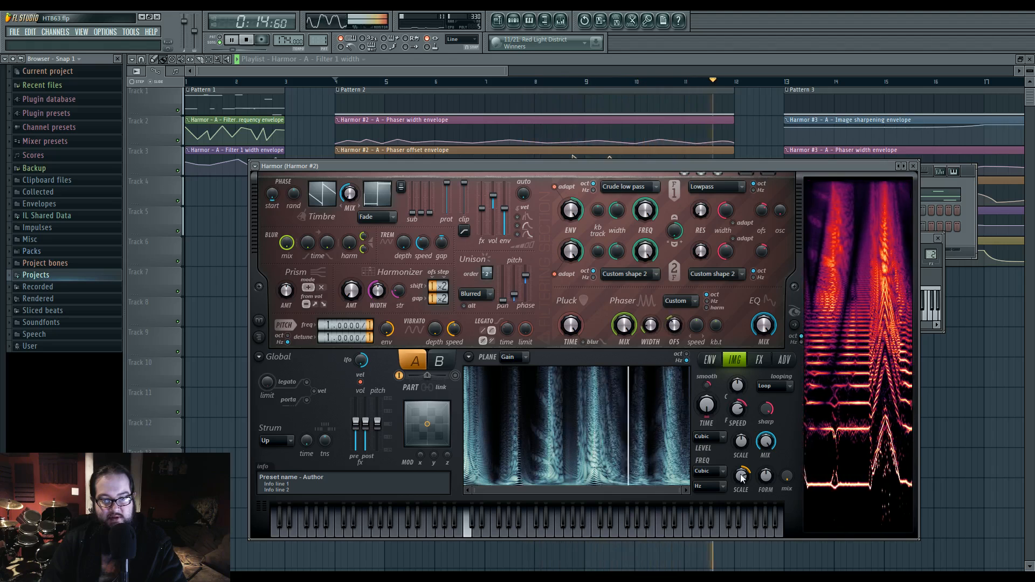
{"action": "key", "text": "space"}
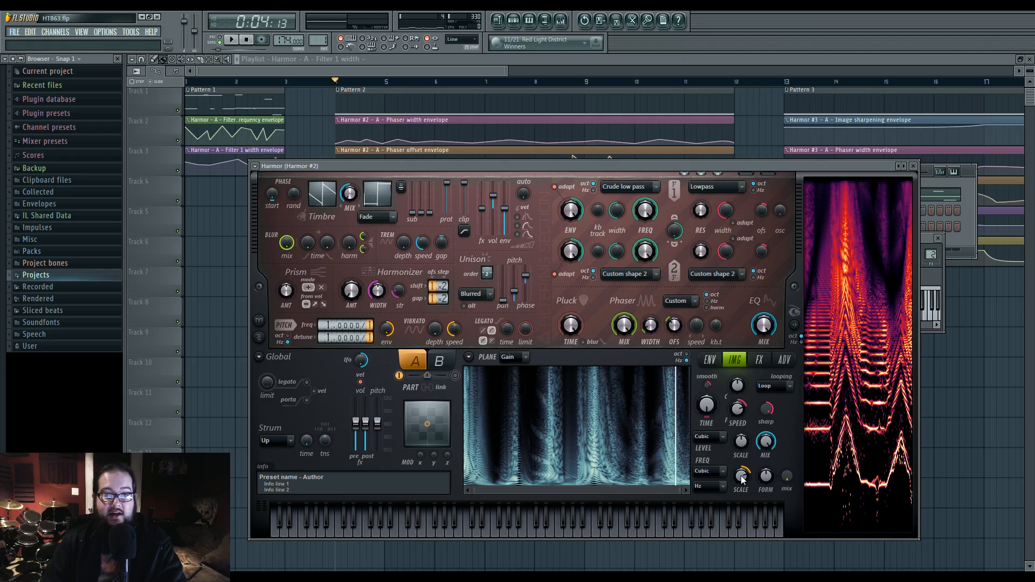
{"action": "left_click", "coordinate": [759, 359]}
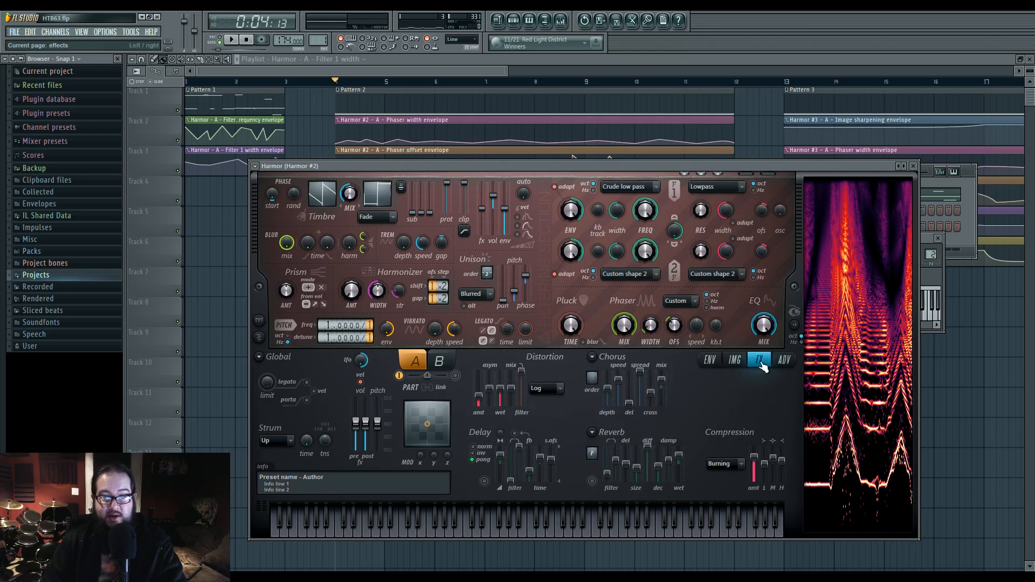
{"action": "left_click", "coordinate": [734, 360]}
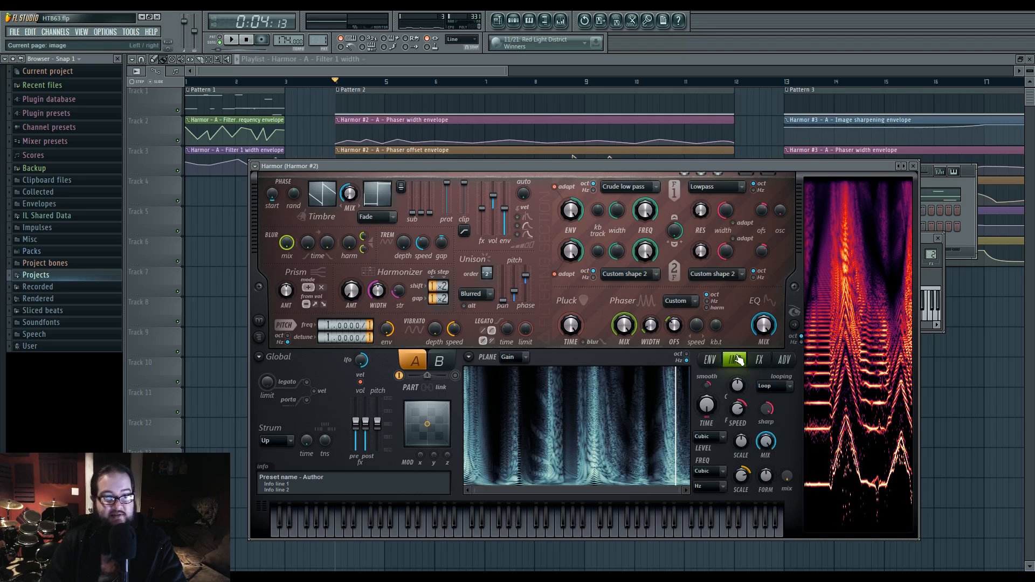
- Examine Harmor #2's Phaser mask, Phaser shape and Harmonic unison pitch envelopes
{"action": "left_click", "coordinate": [709, 359]}
{"action": "left_click", "coordinate": [555, 360]}
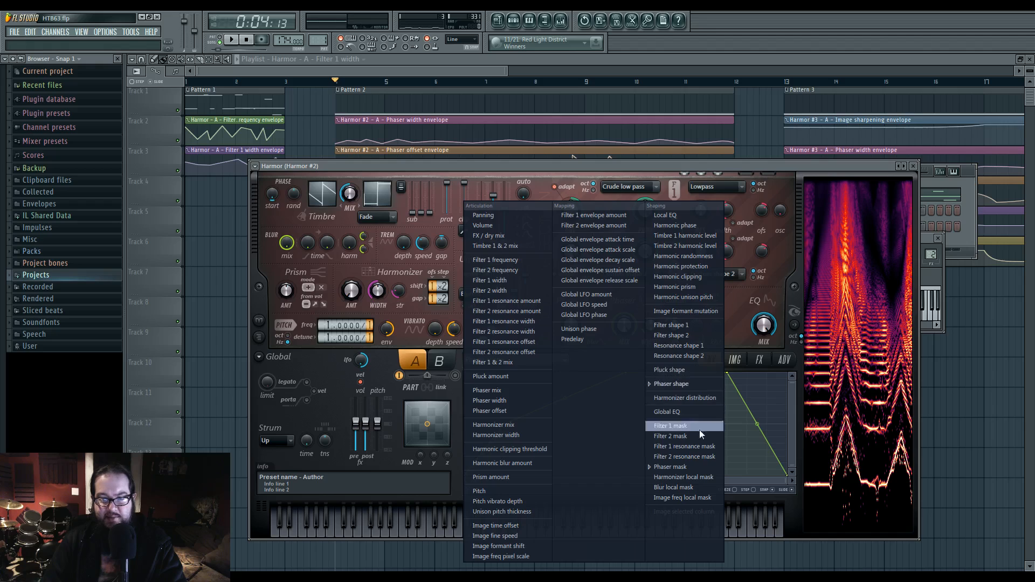
{"action": "left_click", "coordinate": [695, 466]}
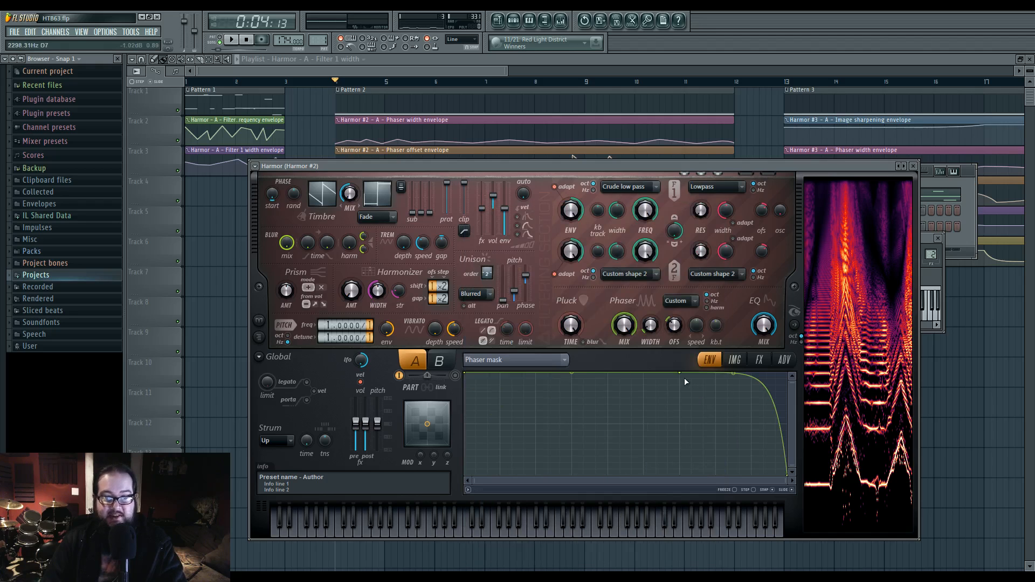
{"action": "left_click", "coordinate": [561, 360]}
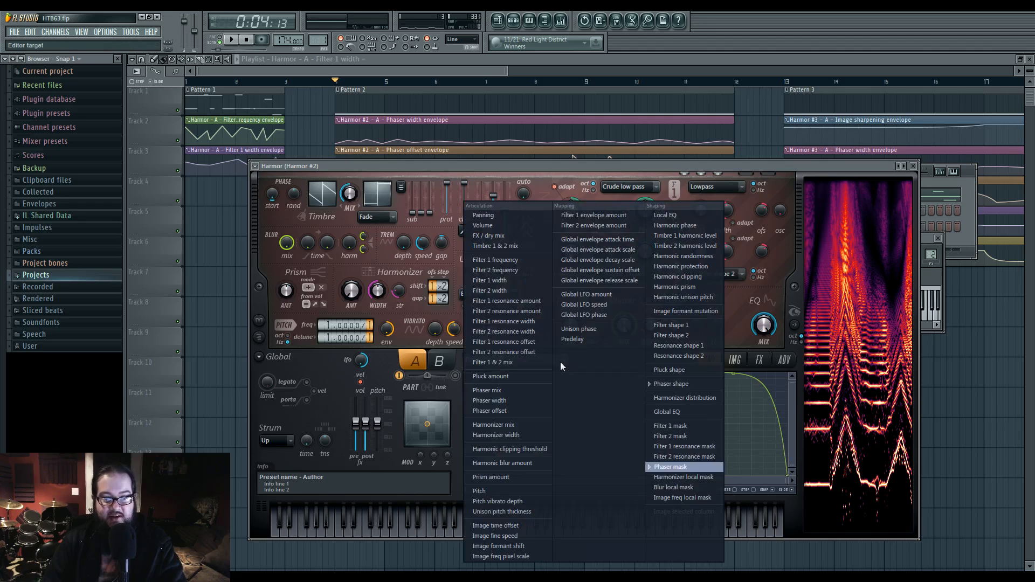
{"action": "left_click", "coordinate": [682, 387]}
{"action": "left_click", "coordinate": [561, 360]}
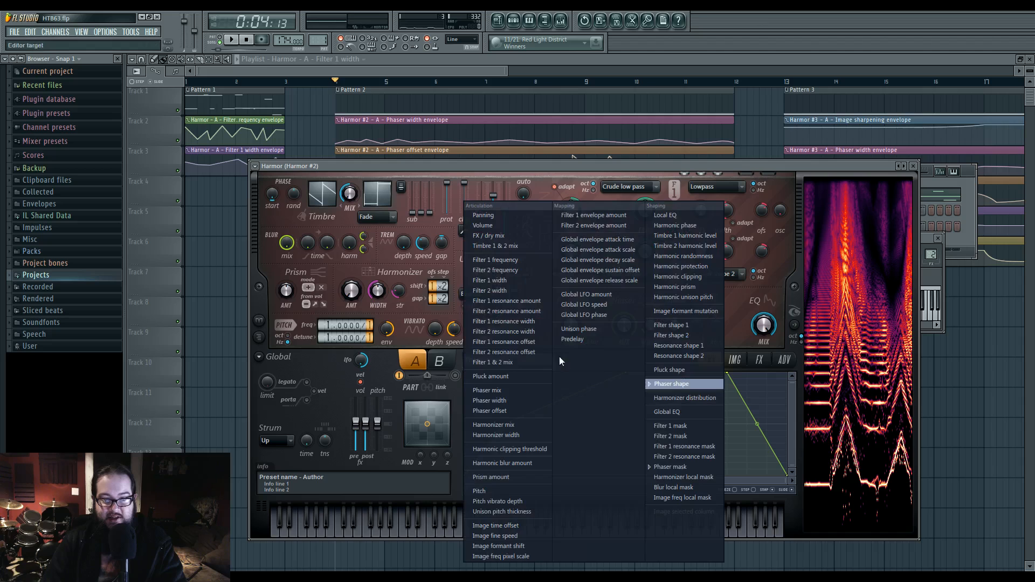
{"action": "left_click", "coordinate": [592, 171]}
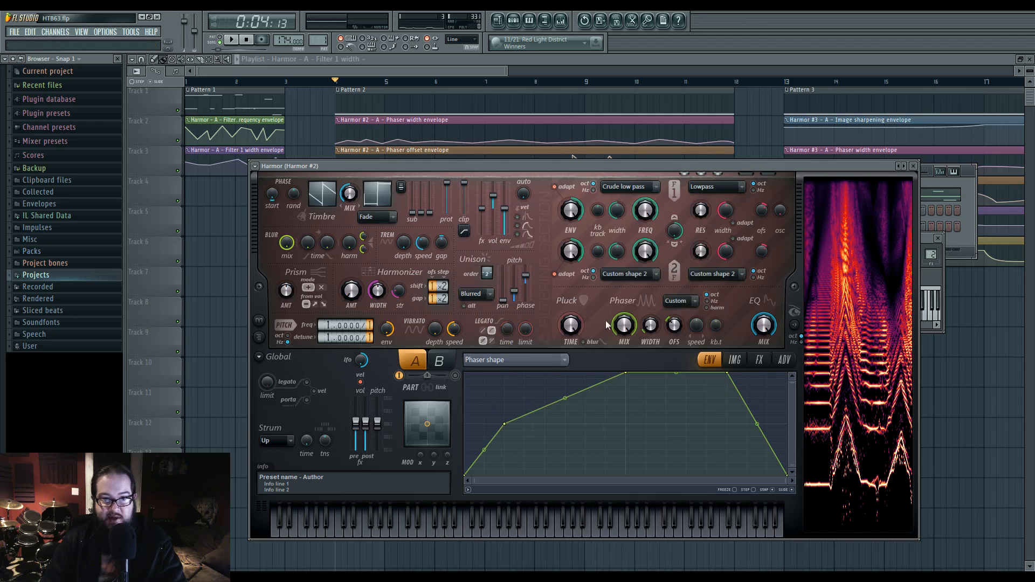
{"action": "left_click", "coordinate": [564, 360]}
{"action": "left_click", "coordinate": [683, 303]}
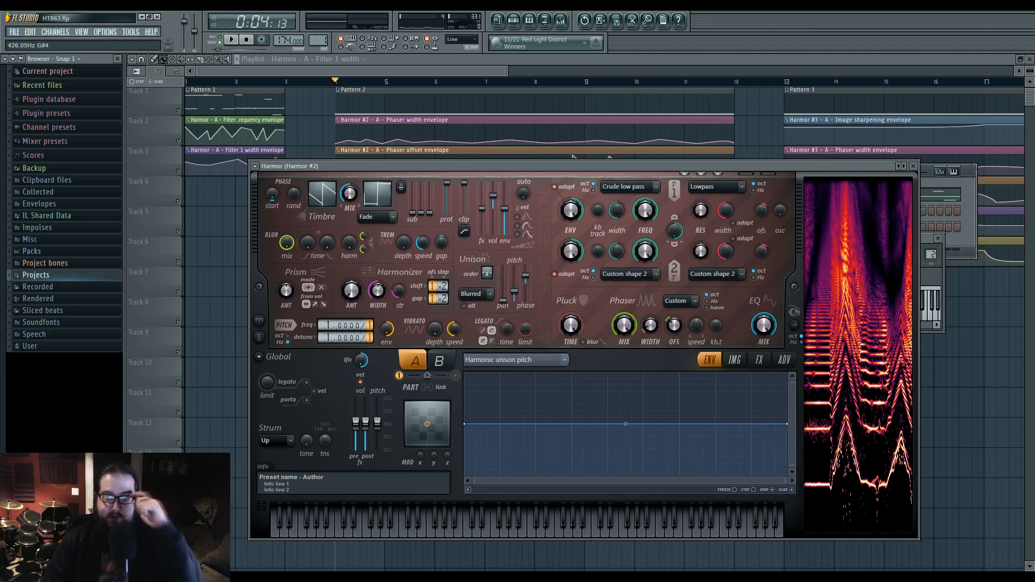
- Close the Harmor #2 instrument and check the Edison effect on mixer track Insert 2
{"action": "right_click", "coordinate": [947, 378]}
{"action": "left_click", "coordinate": [562, 22]}
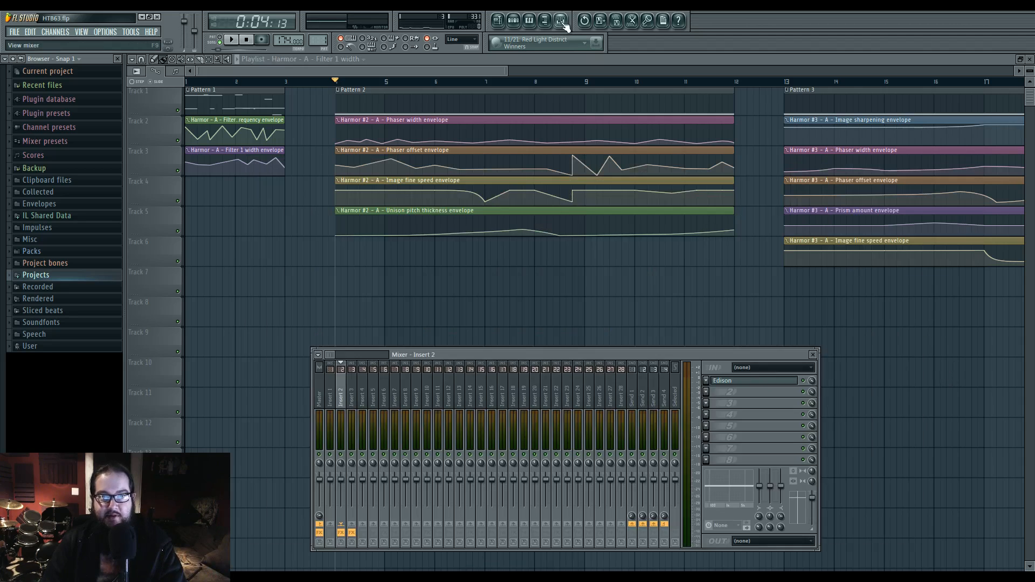
{"action": "left_click", "coordinate": [727, 384]}
{"action": "left_click", "coordinate": [733, 383]}
- Bring Pattern 3 into view in the playlist, and open its piano roll and the Harmor #3 instrument
{"action": "left_click_drag", "start_coordinate": [775, 303], "coordinate": [460, 343]}
{"action": "scroll", "coordinate": [459, 342], "scroll_direction": "down", "scroll_amount": 3}
{"action": "double_click", "coordinate": [486, 102]}
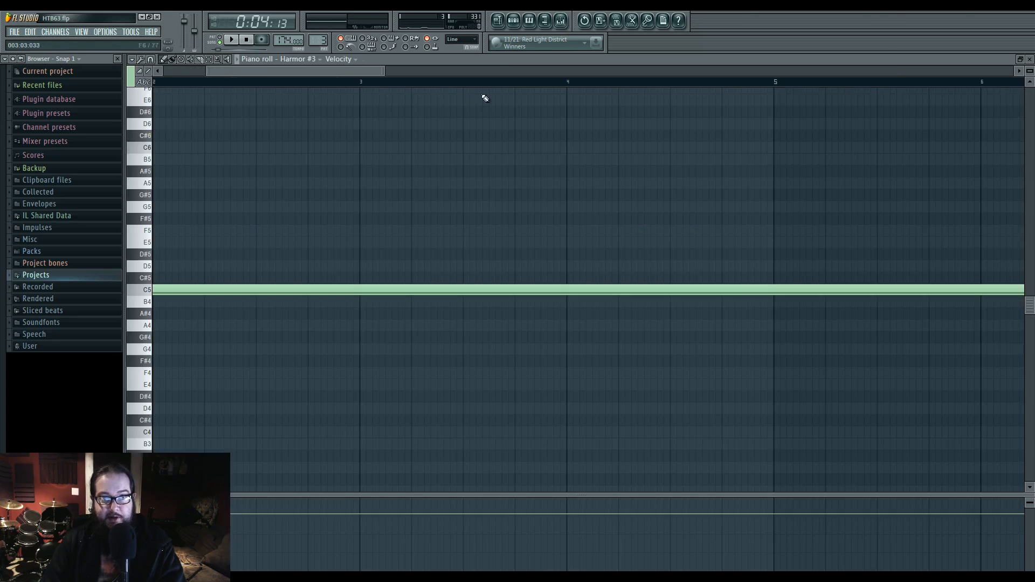
{"action": "left_click", "coordinate": [515, 23]}
{"action": "left_click", "coordinate": [781, 228]}
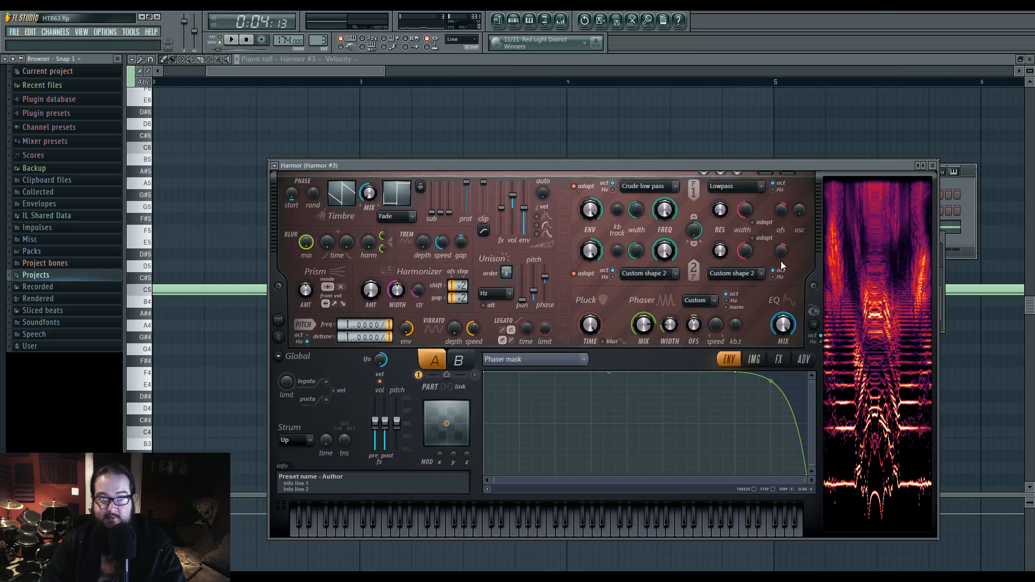
- Play Pattern 3 from bar 13 of the playlist while examining the Harmor #3 instrument and its image page
{"action": "left_click", "coordinate": [497, 20]}
{"action": "left_click", "coordinate": [441, 81]}
{"action": "double_click", "coordinate": [496, 110]}
{"action": "left_click", "coordinate": [515, 23]}
{"action": "left_click", "coordinate": [784, 228]}
{"action": "key", "text": "space"}
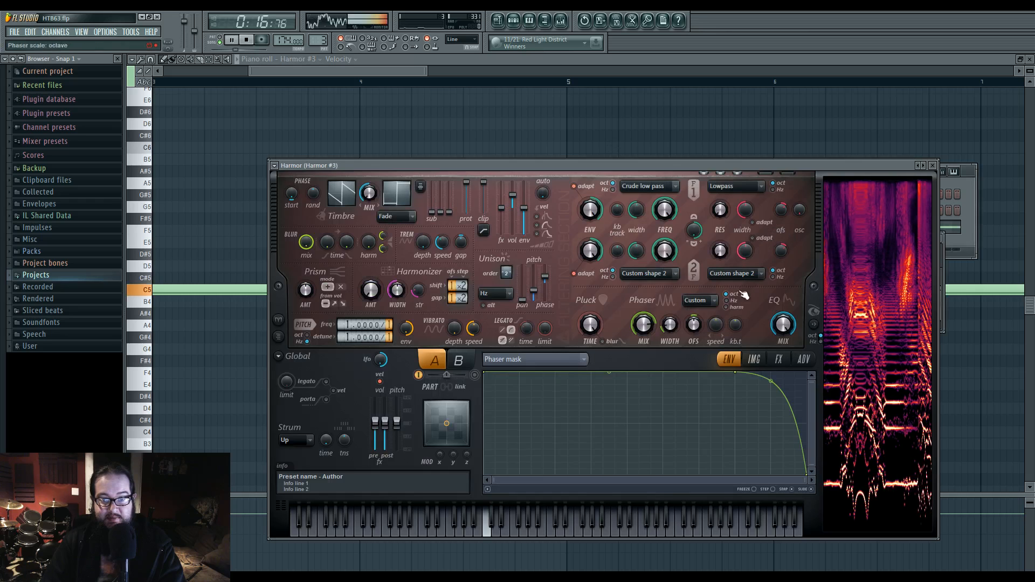
{"action": "left_click", "coordinate": [754, 359]}
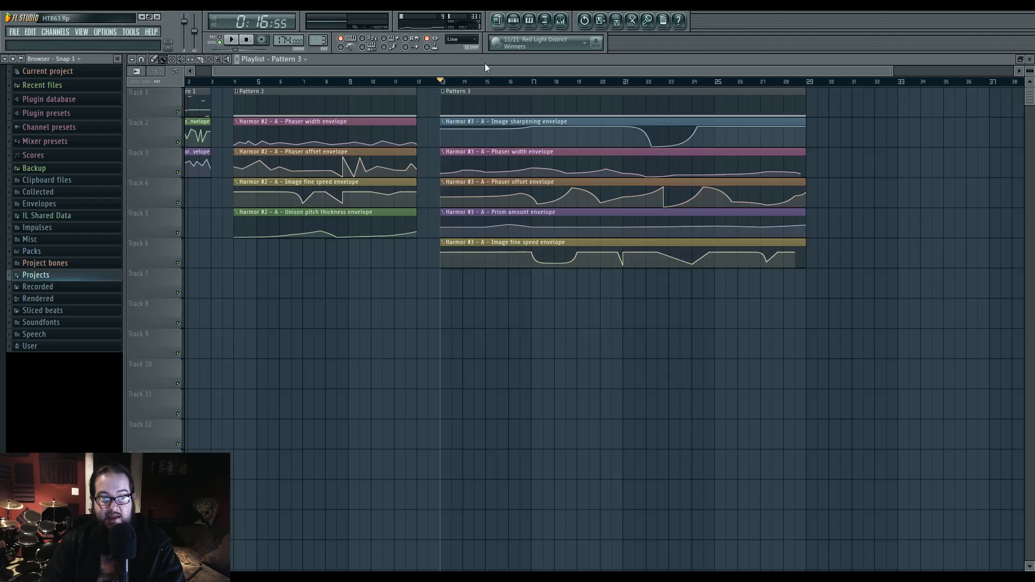
- Examine the notes of Pattern 2 and Pattern 3 at full length in the piano roll, and return to the playlist
{"action": "double_click", "coordinate": [280, 106]}
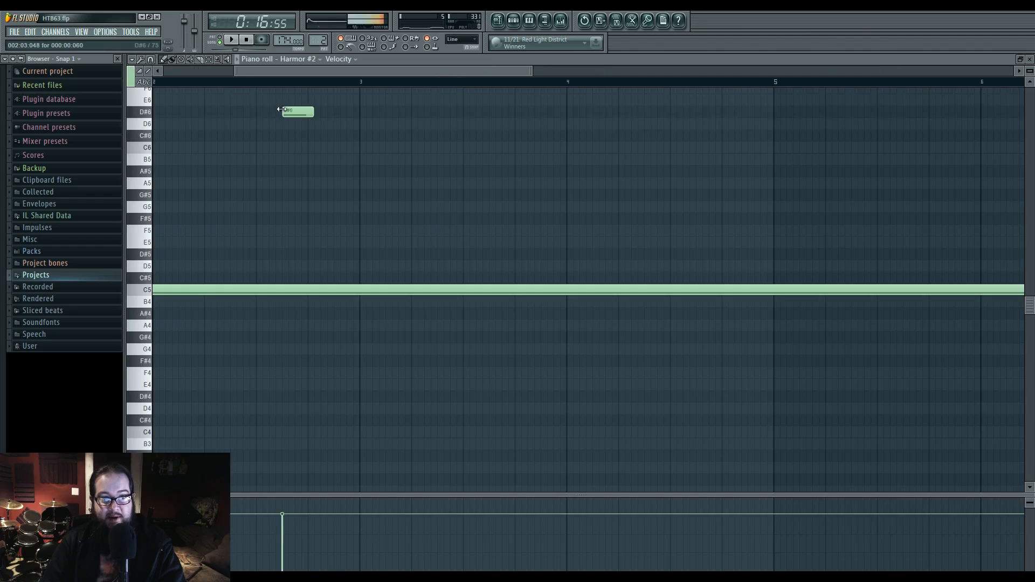
{"action": "scroll", "coordinate": [296, 194], "scroll_direction": "down", "scroll_amount": 2}
{"action": "scroll", "coordinate": [315, 242], "scroll_direction": "up", "scroll_amount": 1}
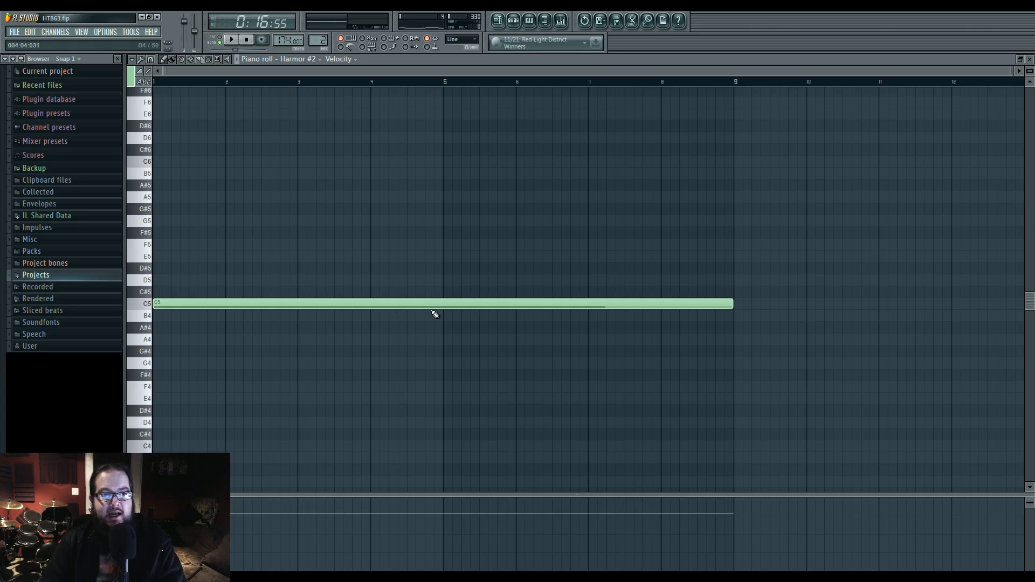
{"action": "left_click", "coordinate": [498, 21]}
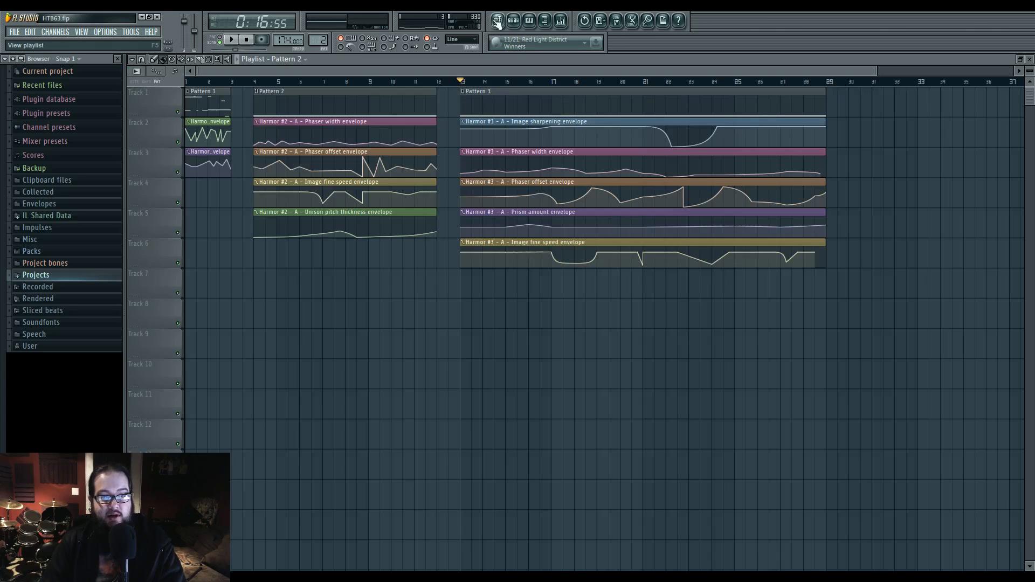
{"action": "double_click", "coordinate": [658, 111]}
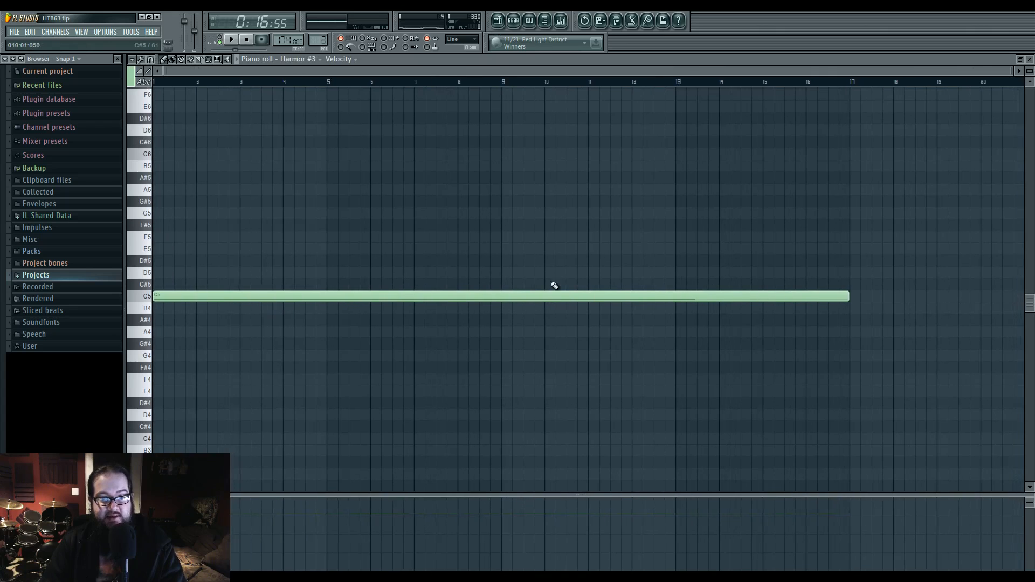
{"action": "left_click", "coordinate": [501, 23]}
- Open the Harmor #3 instrument and place it below the Pattern 3 automation clips to examine them together
{"action": "left_click", "coordinate": [513, 20]}
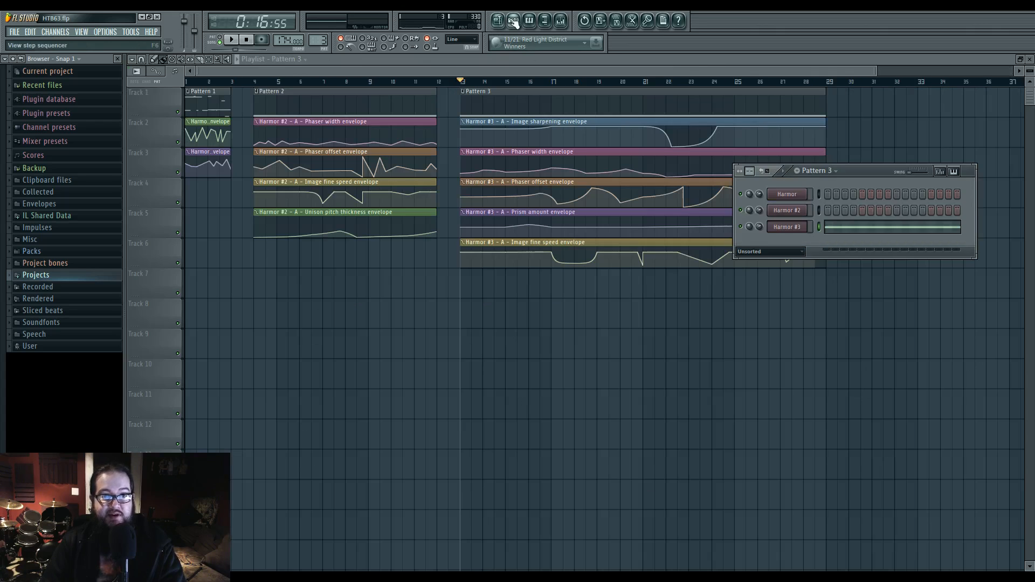
{"action": "left_click", "coordinate": [781, 231]}
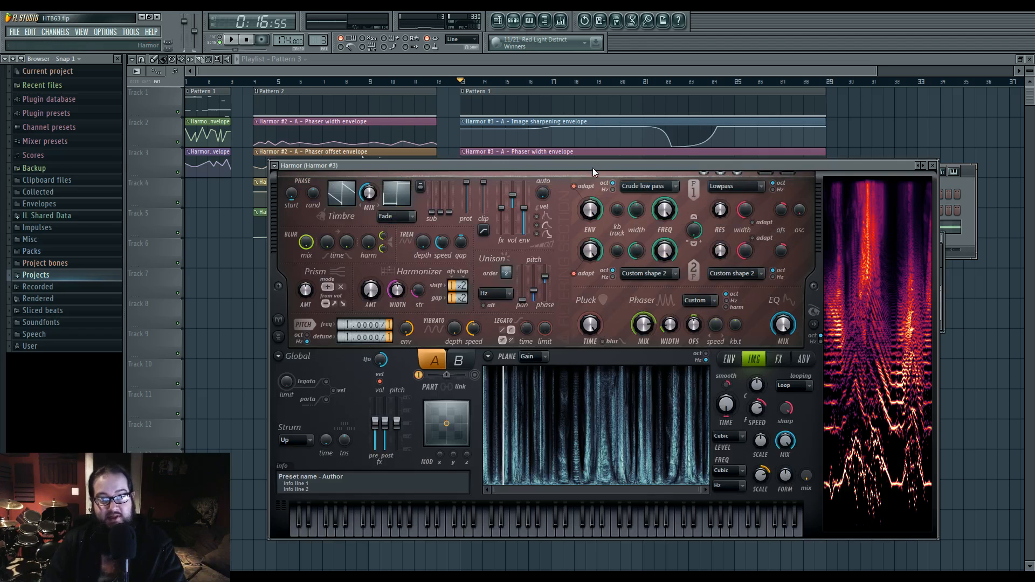
{"action": "left_click_drag", "start_coordinate": [594, 170], "coordinate": [549, 265]}
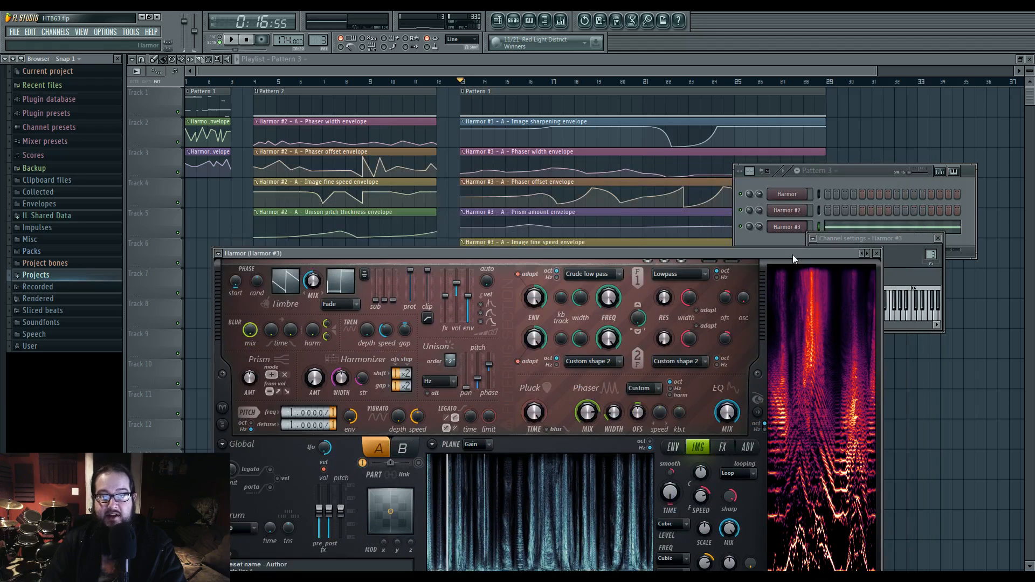
{"action": "left_click_drag", "start_coordinate": [803, 262], "coordinate": [801, 290]}
{"action": "left_click_drag", "start_coordinate": [616, 276], "coordinate": [661, 290]}
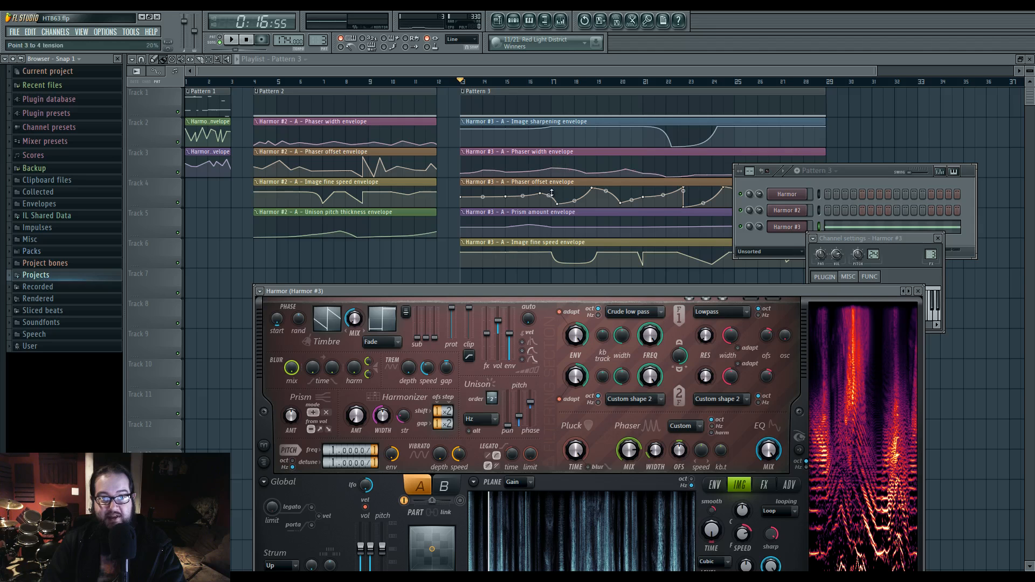
- Examine Harmor #3's Phaser mask and Phaser shape envelopes, and move the windows clear of Pattern 3's automation clips
{"action": "left_click_drag", "start_coordinate": [585, 291], "coordinate": [546, 140]}
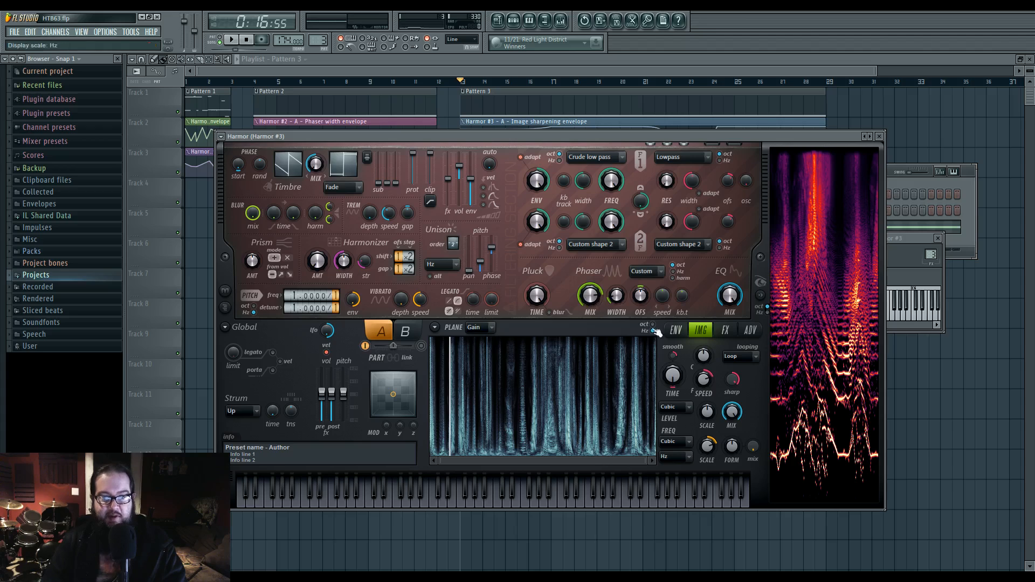
{"action": "left_click", "coordinate": [675, 330]}
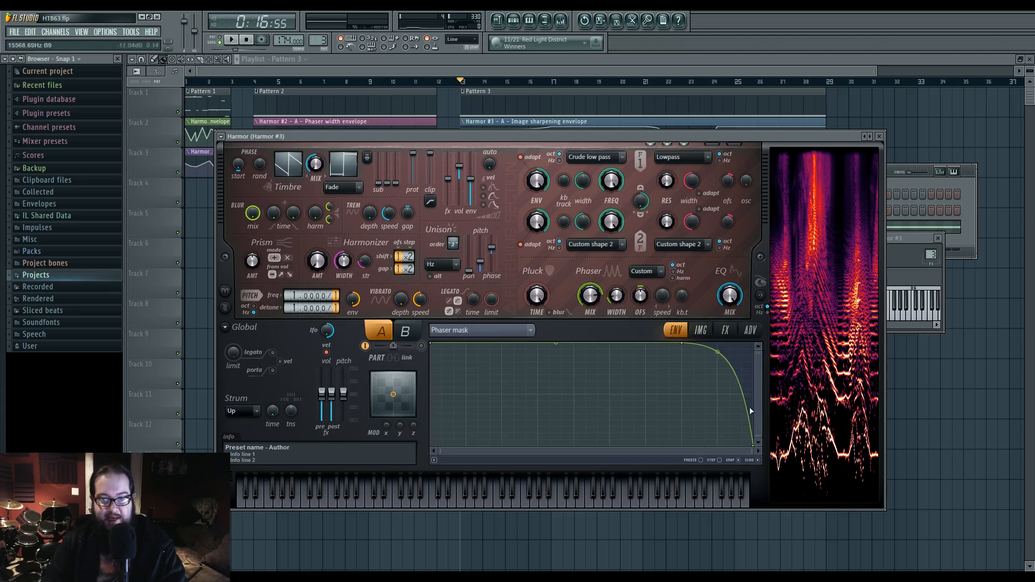
{"action": "left_click", "coordinate": [649, 280]}
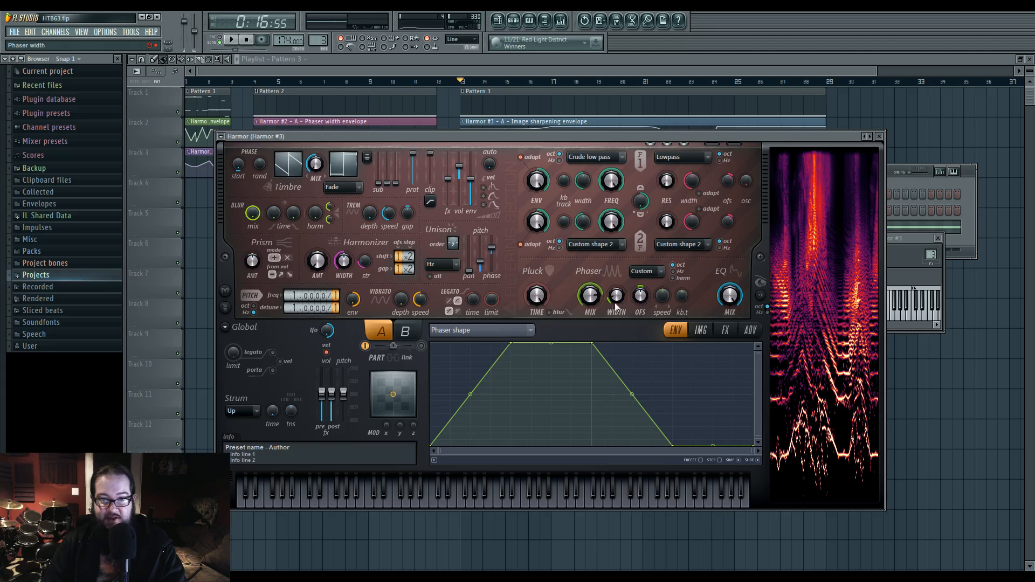
{"action": "left_click_drag", "start_coordinate": [550, 136], "coordinate": [603, 252]}
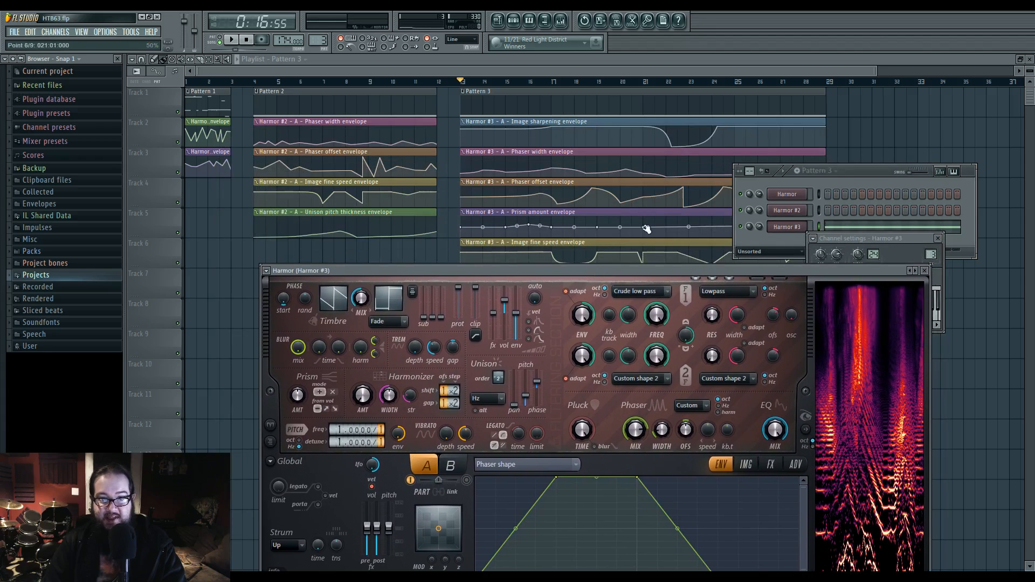
{"action": "left_click_drag", "start_coordinate": [858, 171], "coordinate": [930, 183]}
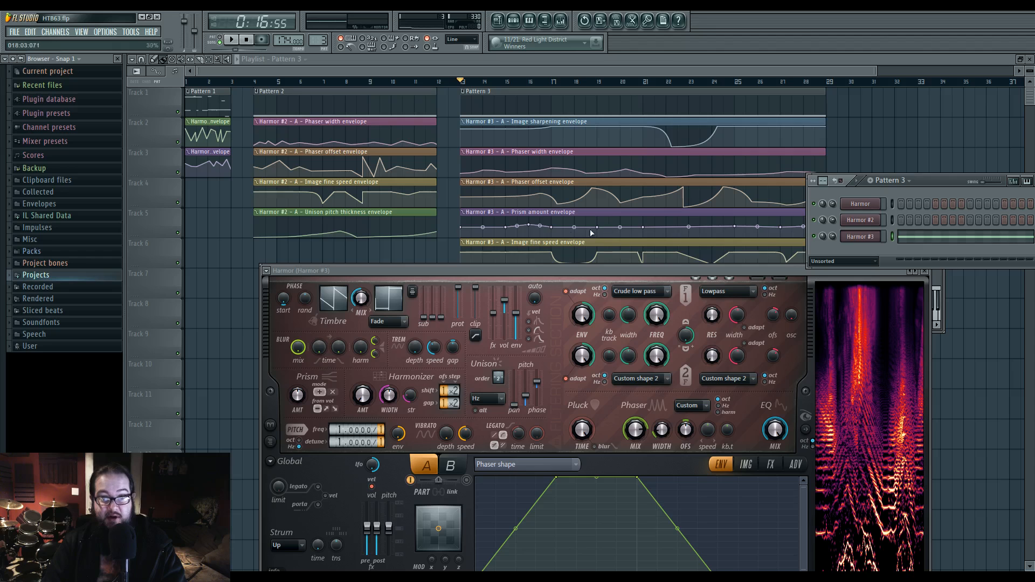
- Move Harmor #3 back over the playlist and examine its image page and Harmonic unison pitch envelope
{"action": "left_click_drag", "start_coordinate": [538, 273], "coordinate": [504, 153]}
{"action": "left_click", "coordinate": [712, 345]}
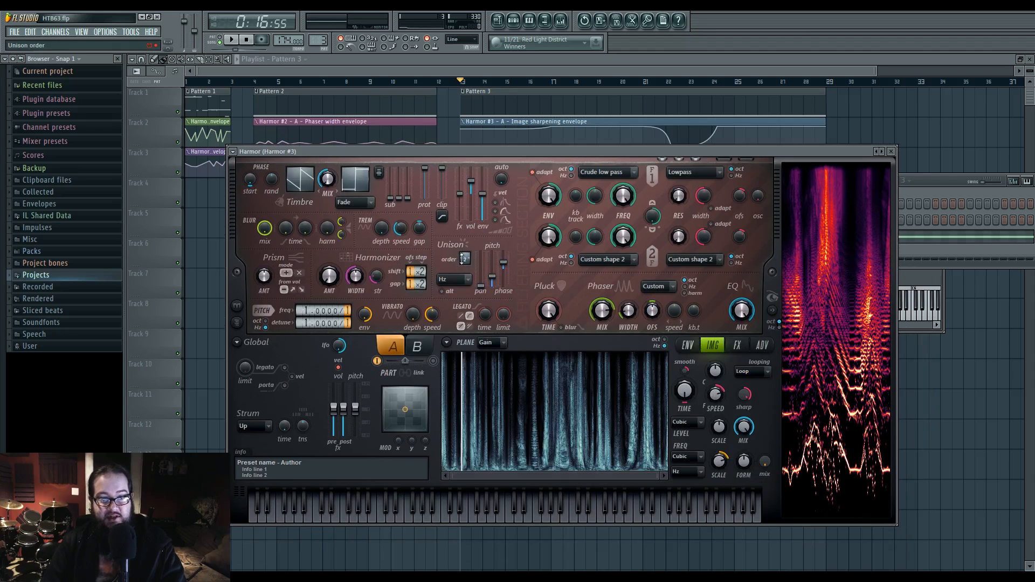
{"action": "left_click", "coordinate": [688, 345]}
{"action": "left_click", "coordinate": [534, 345]}
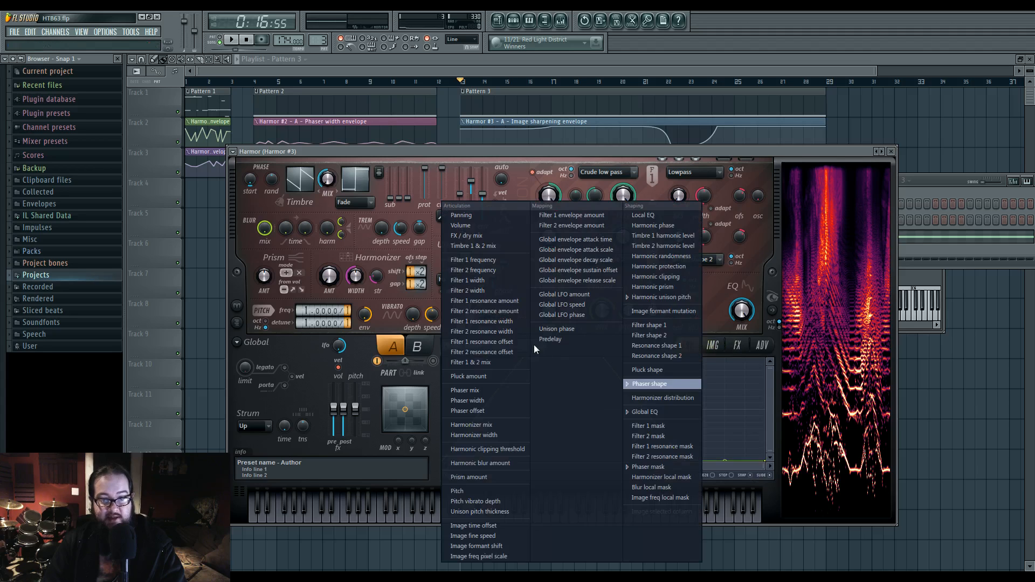
{"action": "left_click", "coordinate": [663, 297]}
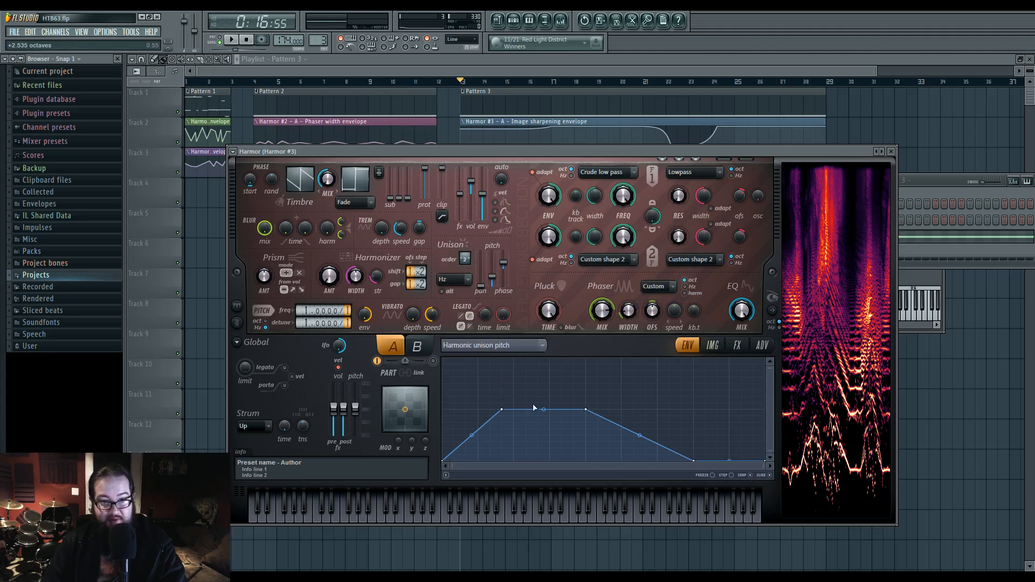
- Examine Harmor #3's Global EQ envelope and check the list of envelope targets for other edited shapes
{"action": "left_click", "coordinate": [539, 346]}
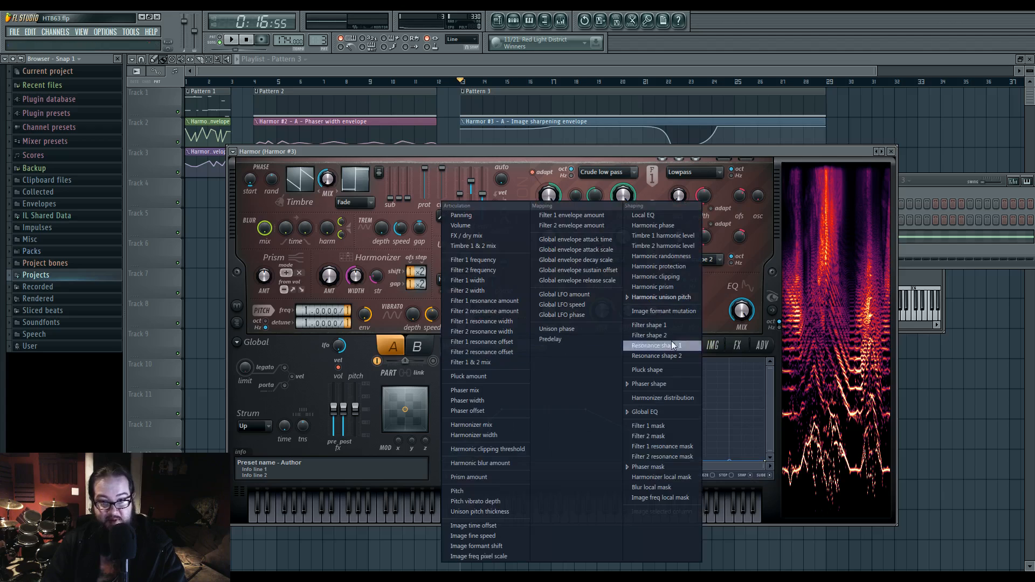
{"action": "left_click", "coordinate": [685, 411]}
{"action": "left_click_drag", "start_coordinate": [699, 389], "coordinate": [694, 429]}
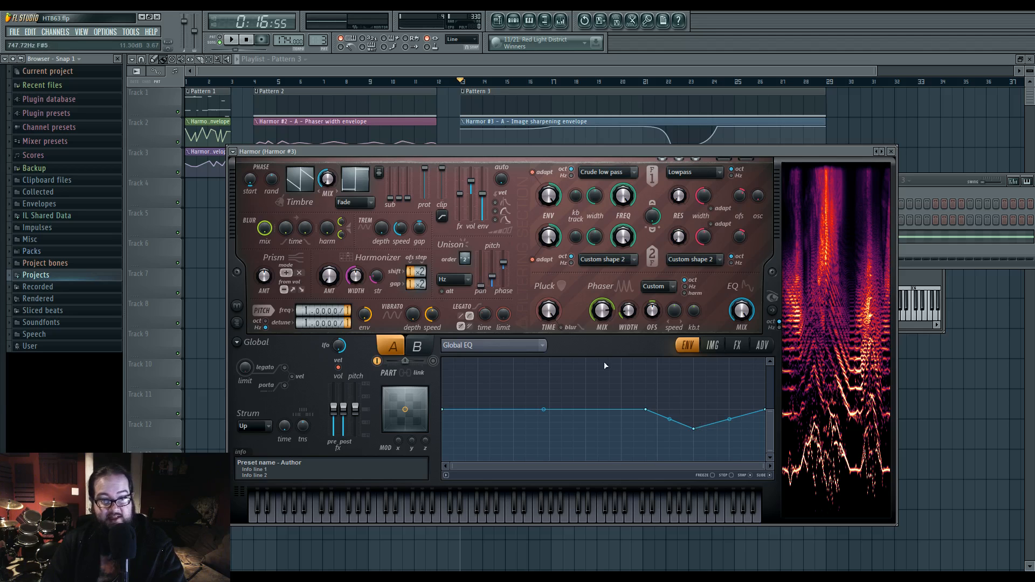
{"action": "left_click", "coordinate": [490, 346]}
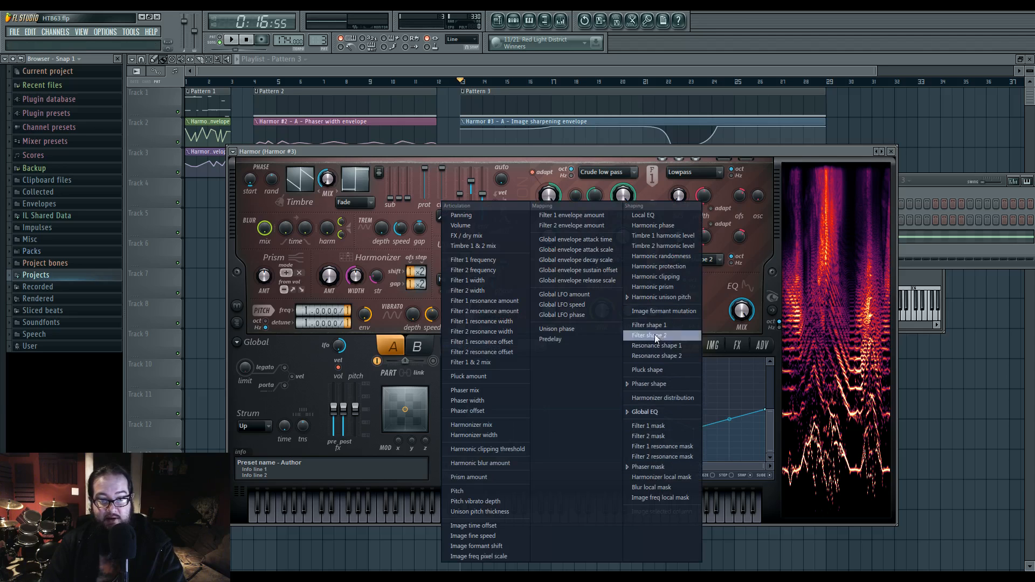
{"action": "left_click", "coordinate": [601, 173]}
- Show the mixer's Insert 3, open its first Fruity Parametric EQ 2 and play Pattern 3 through it
{"action": "left_click", "coordinate": [560, 22]}
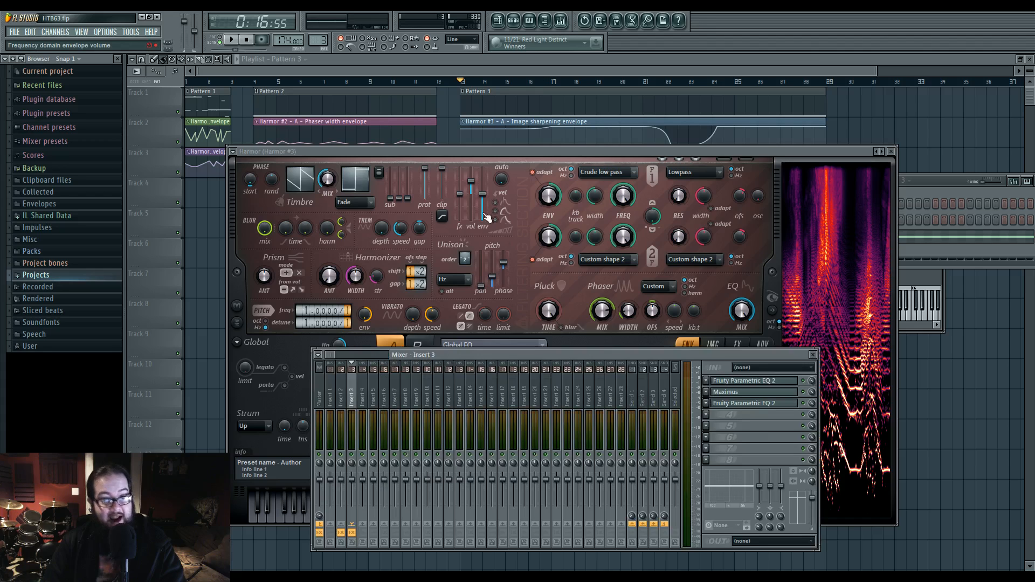
{"action": "left_click", "coordinate": [770, 382]}
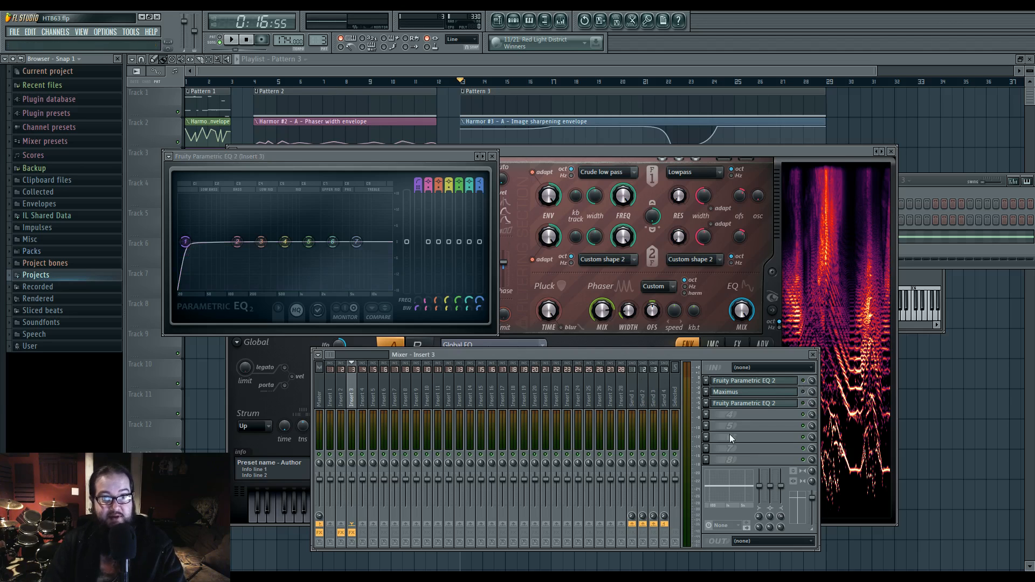
{"action": "key", "text": "space"}
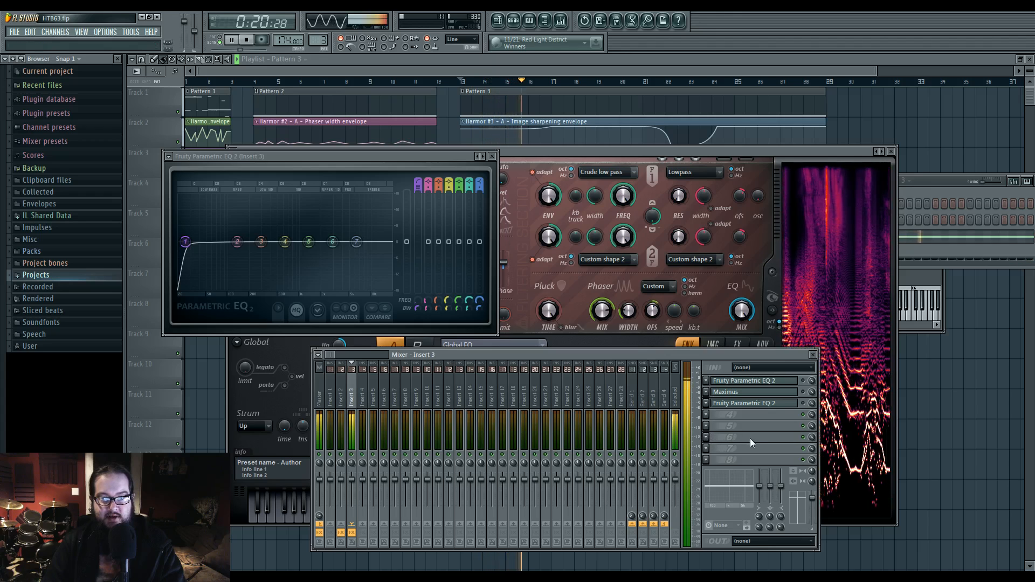
{"action": "key", "text": "space"}
{"action": "key", "text": "space"}
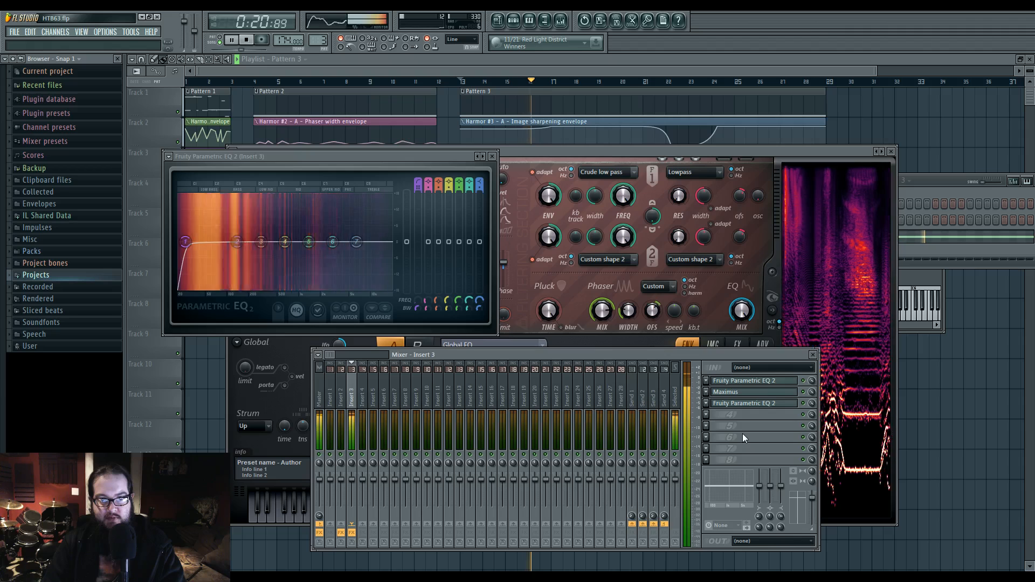
{"action": "key", "text": "space"}
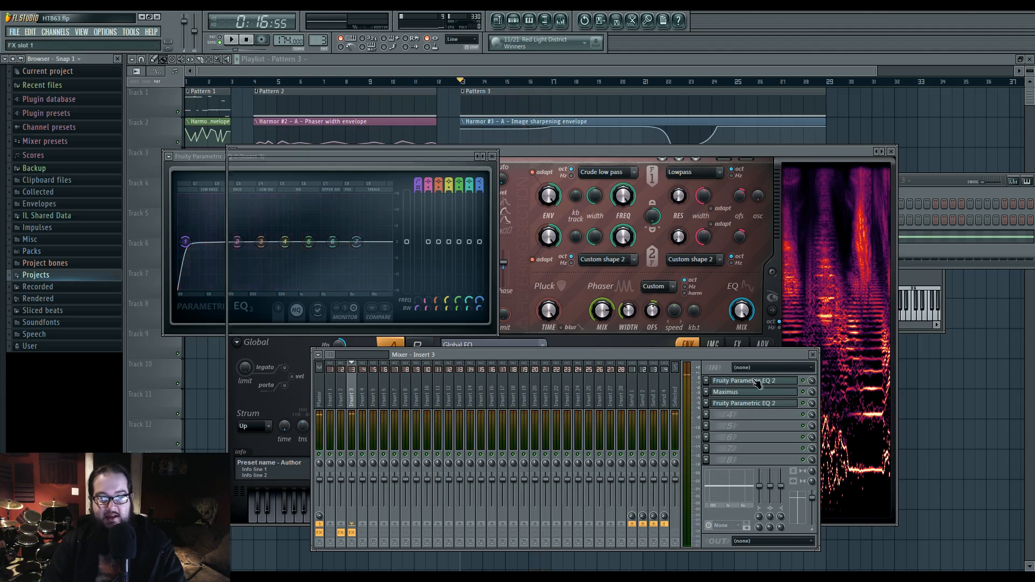
- Open Maximus on Insert 3, examine its low, mid, high and master curves, and switch its display to monitor
{"action": "left_click", "coordinate": [733, 392]}
{"action": "left_click", "coordinate": [251, 253]}
{"action": "left_click", "coordinate": [252, 265]}
{"action": "left_click", "coordinate": [254, 252]}
{"action": "left_click", "coordinate": [256, 264]}
{"action": "left_click", "coordinate": [257, 275]}
{"action": "left_click", "coordinate": [253, 288]}
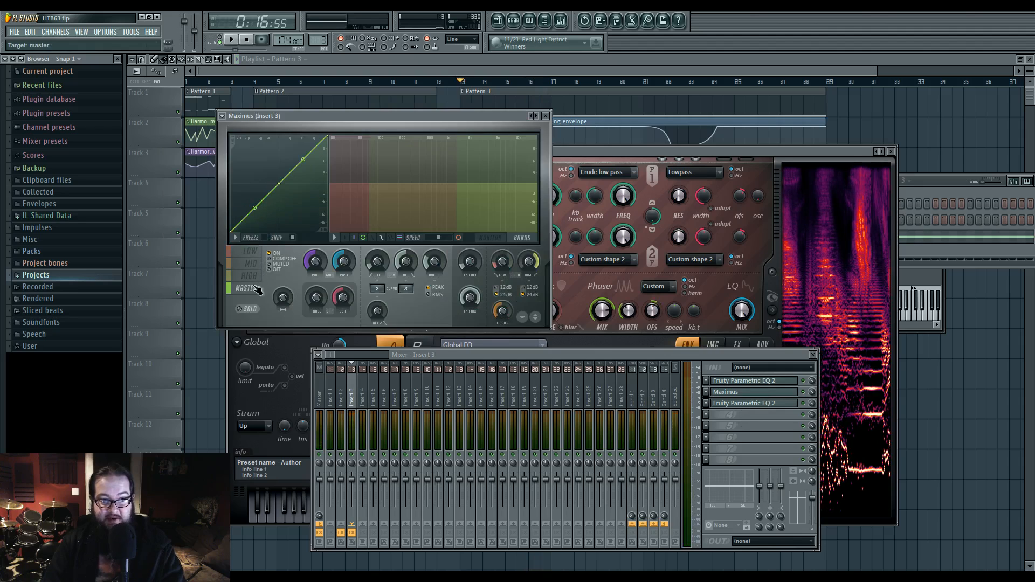
{"action": "left_click", "coordinate": [492, 238]}
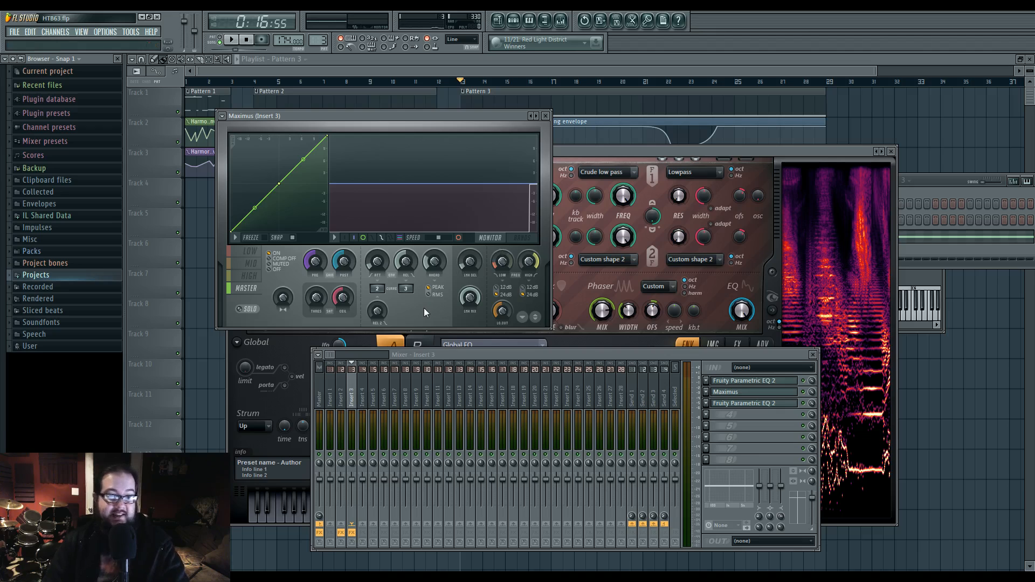
- Open the second Fruity Parametric EQ 2 in Insert 3's third effect slot to examine its curve
{"action": "left_click", "coordinate": [779, 409]}
{"action": "left_click", "coordinate": [779, 410]}
{"action": "left_click", "coordinate": [779, 410]}
{"action": "left_click", "coordinate": [780, 409]}
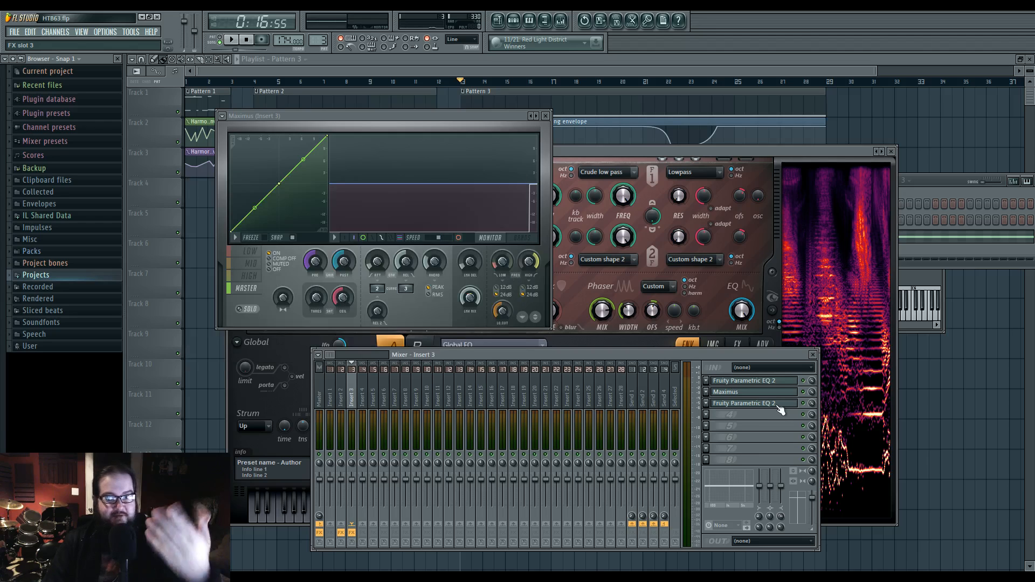
{"action": "left_click", "coordinate": [779, 410]}
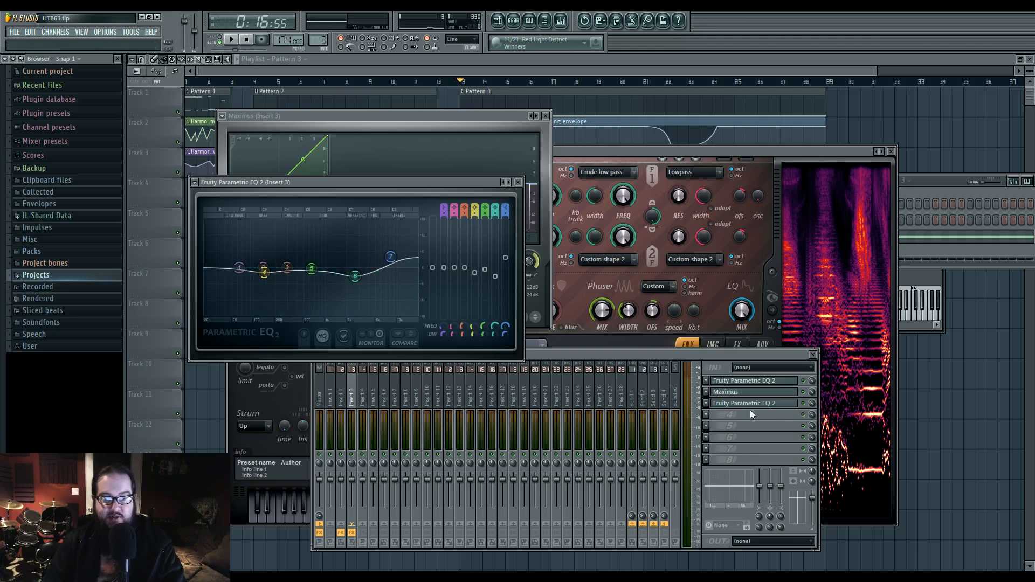
- Bring Maximus back to the front, review its low, mid and high curves, and switch its display to bands
{"action": "left_click", "coordinate": [738, 393]}
{"action": "left_click", "coordinate": [738, 393]}
{"action": "left_click", "coordinate": [251, 264]}
{"action": "left_click", "coordinate": [254, 254]}
{"action": "left_click", "coordinate": [252, 264]}
{"action": "left_click", "coordinate": [249, 275]}
{"action": "left_click", "coordinate": [526, 238]}
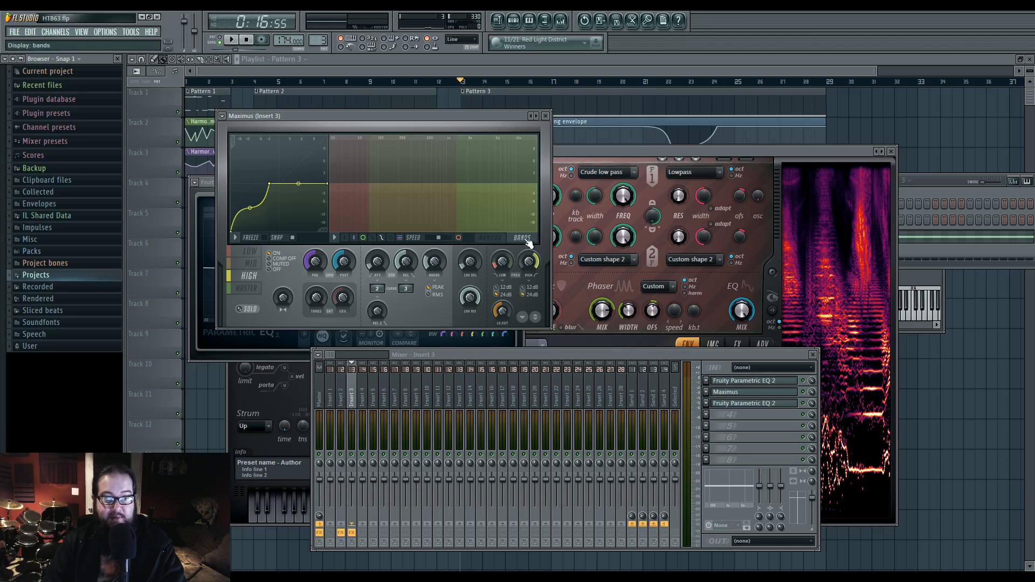
- Compare Maximus's low, mid and high compression curves once more, and close all open windows to return to the playlist
{"action": "left_click", "coordinate": [251, 252]}
{"action": "left_click", "coordinate": [252, 263]}
{"action": "left_click", "coordinate": [252, 276]}
{"action": "left_click", "coordinate": [252, 264]}
{"action": "left_click", "coordinate": [252, 253]}
{"action": "left_click", "coordinate": [252, 274]}
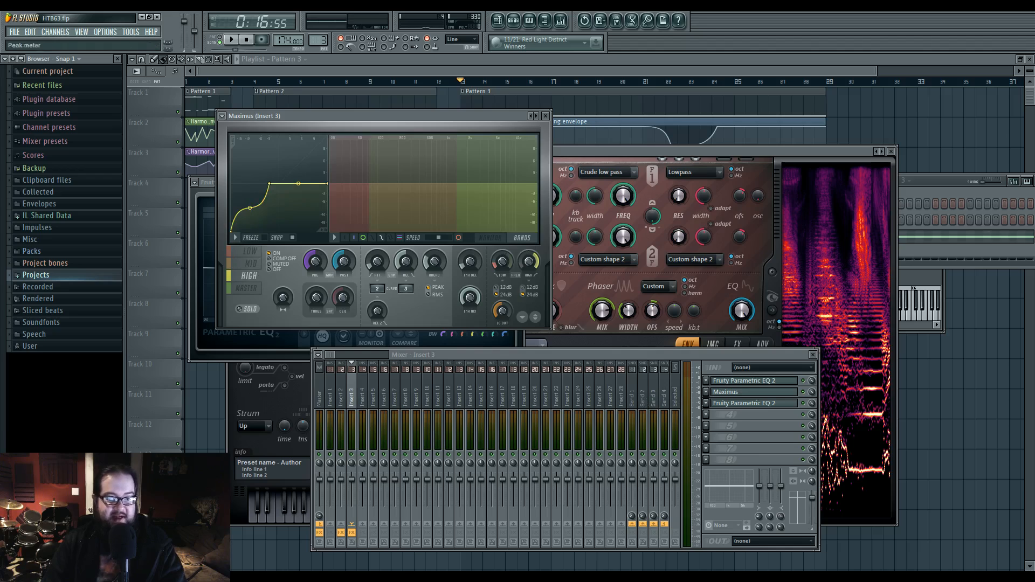
{"action": "left_click_drag", "start_coordinate": [717, 356], "coordinate": [723, 338]}
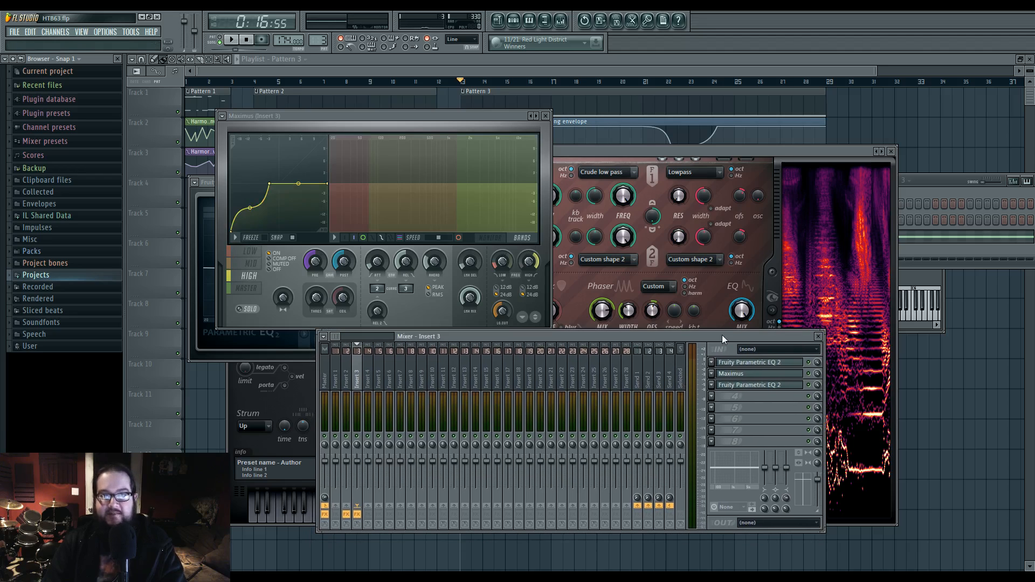
{"action": "key", "text": "F12"}
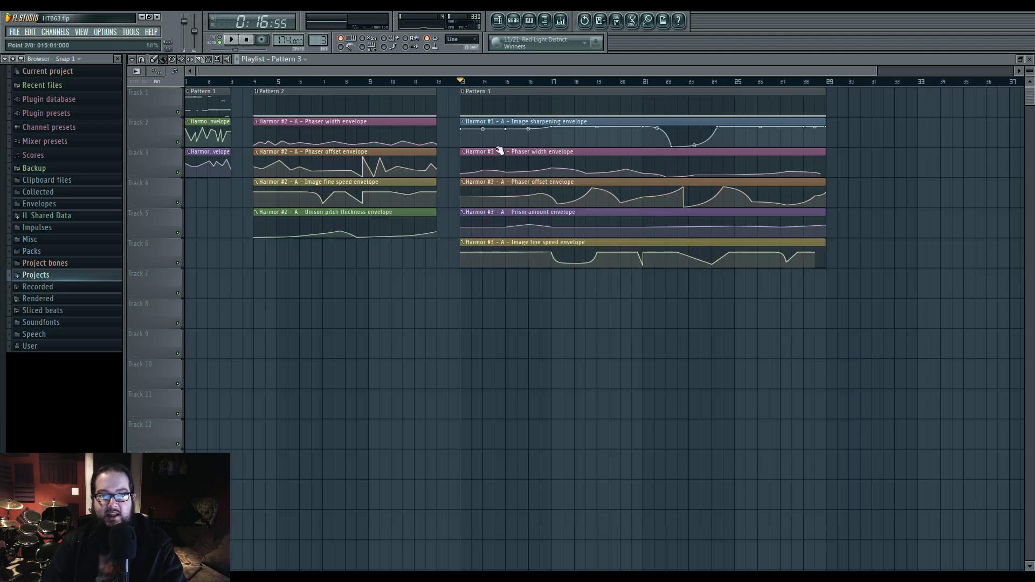